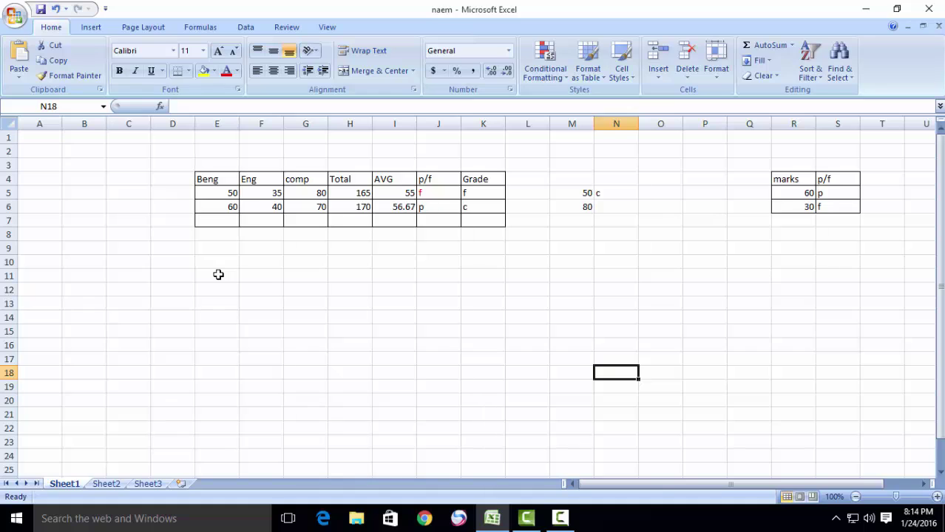
left_click(218, 277)
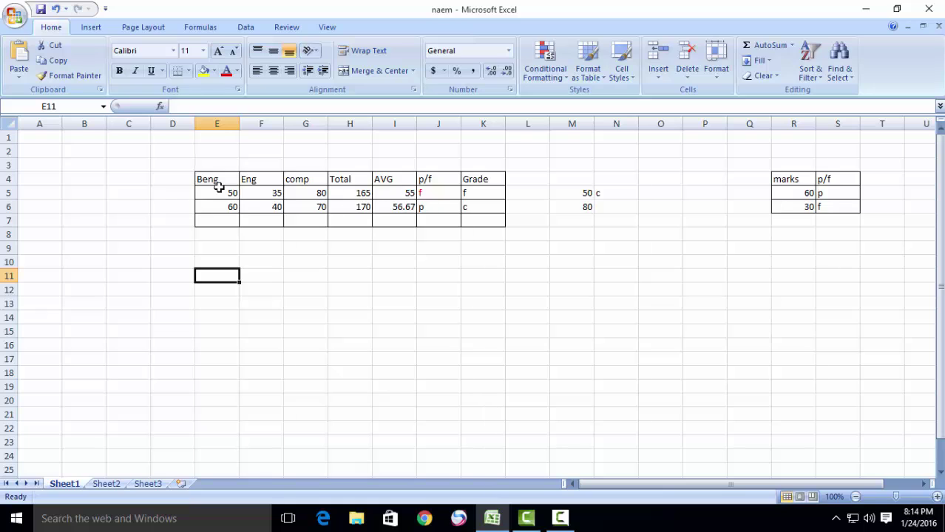
left_click(220, 179)
left_click(259, 179)
left_click(297, 179)
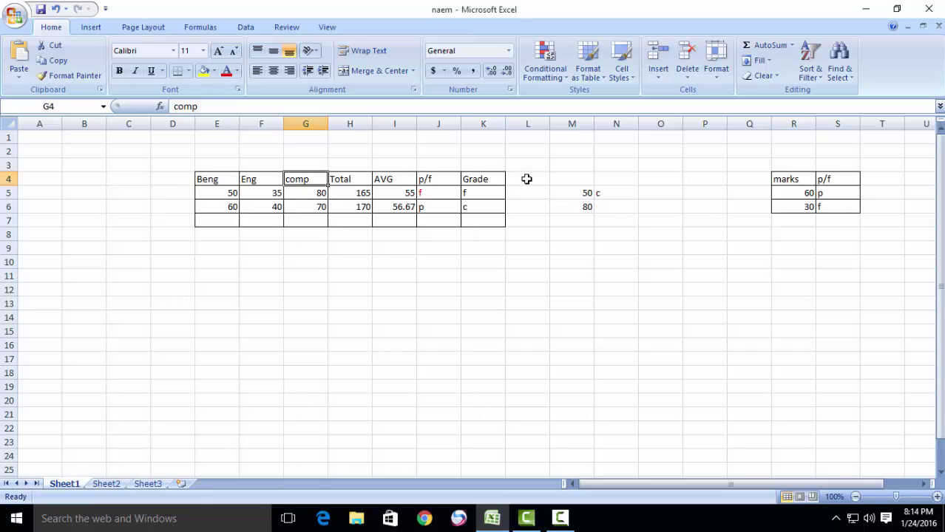
left_click(538, 180)
left_click(540, 205)
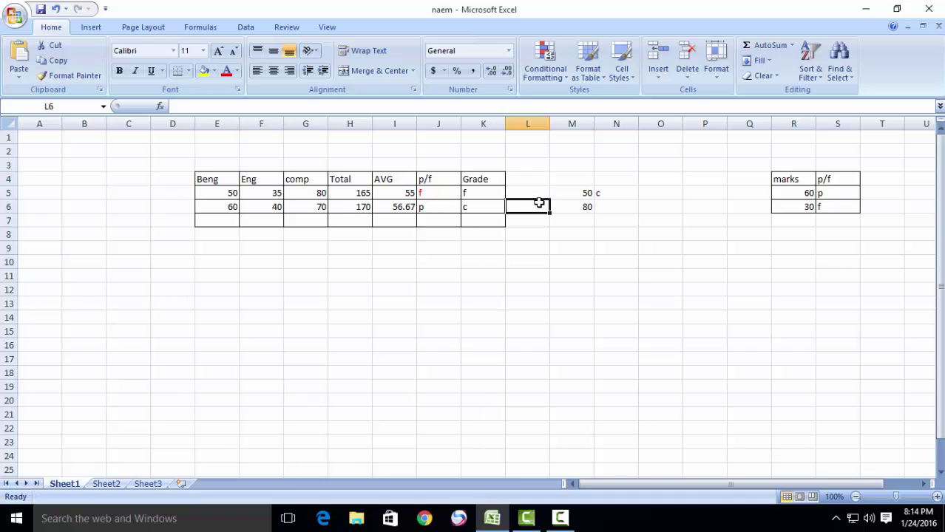
left_click(532, 193)
left_click(533, 180)
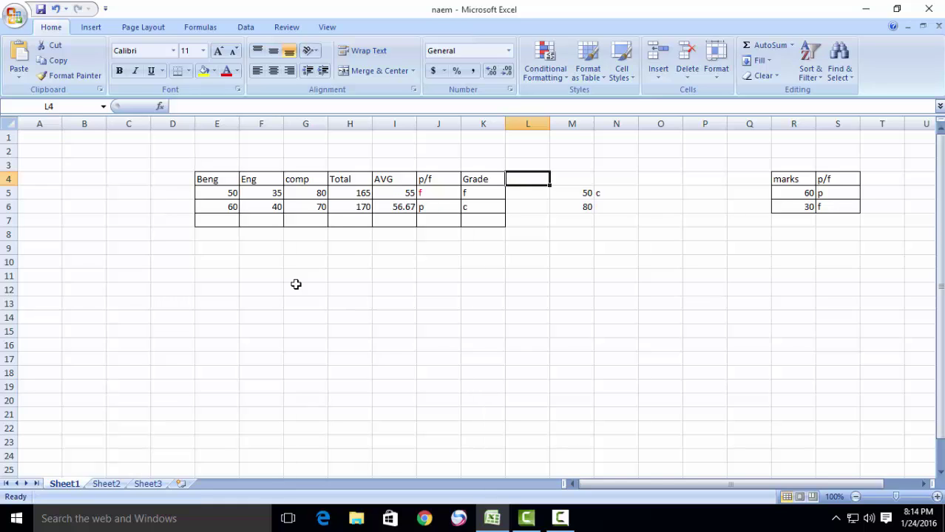
Step: Copy the Beng, Eng and comp headers with their two rows of marks (E4:G6) and paste them at E10
left_click(215, 186)
left_click_drag(220, 194, 316, 212)
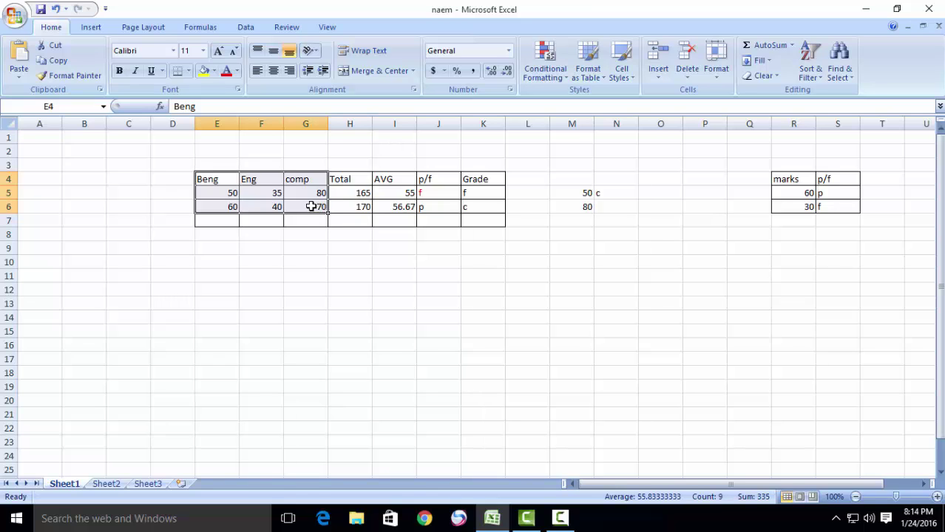
right_click(305, 190)
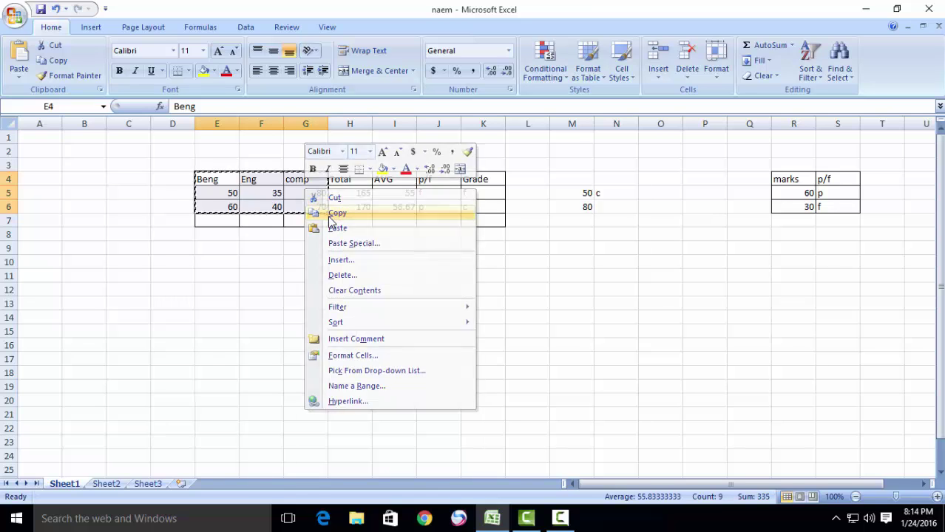
left_click(331, 216)
left_click(217, 264)
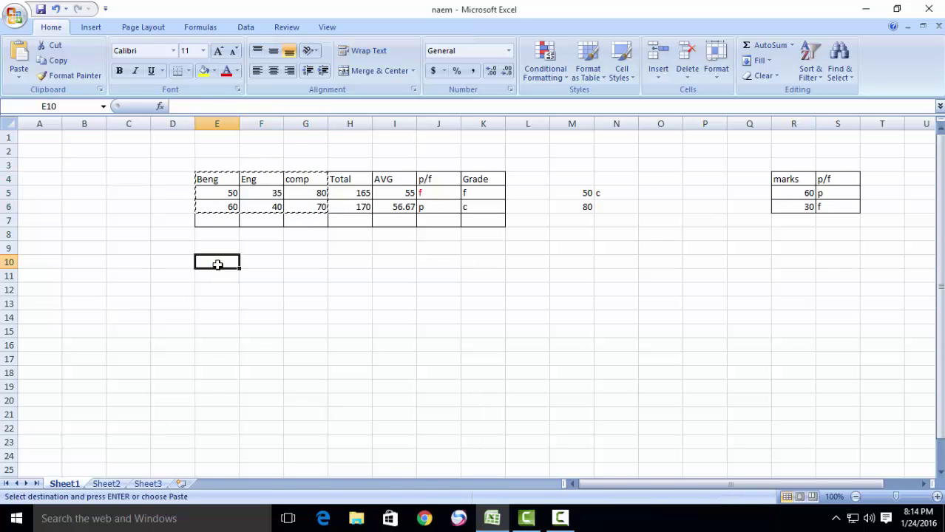
right_click(218, 264)
left_click(245, 306)
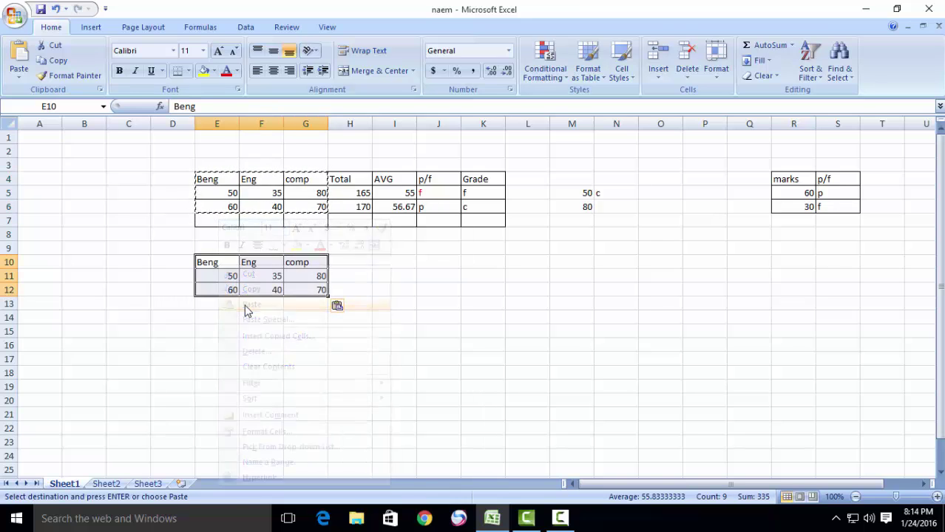
Step: Extend the pasted table's bordered cell format to H10:K12 with Format Painter
left_click(367, 274)
left_click(307, 263)
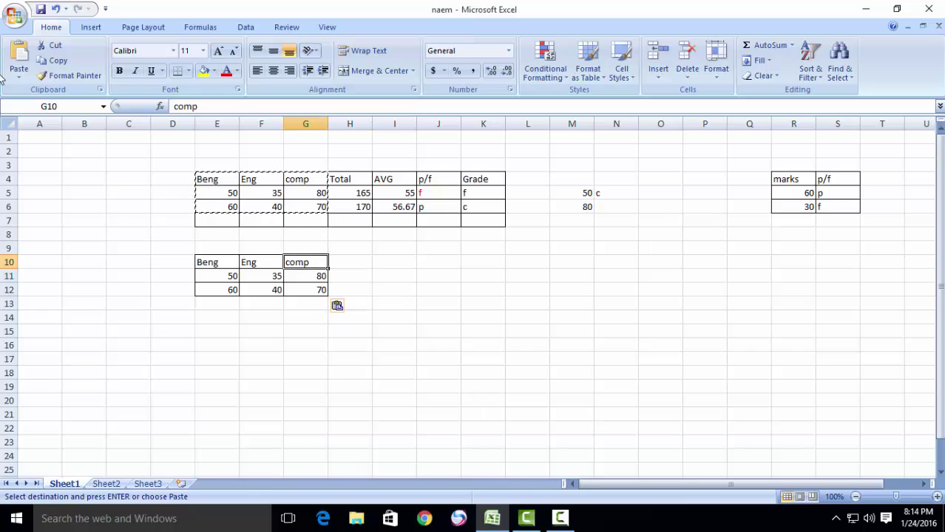
left_click(70, 75)
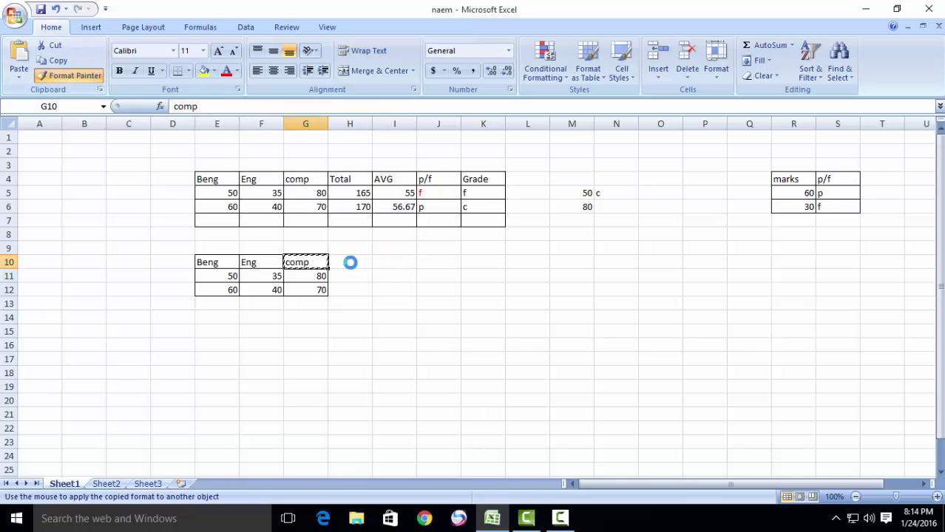
mouse_move(351, 263)
left_mouse_down()
mouse_move(361, 259)
mouse_move(363, 285)
mouse_move(386, 294)
mouse_move(479, 287)
left_mouse_up()
left_click(394, 316)
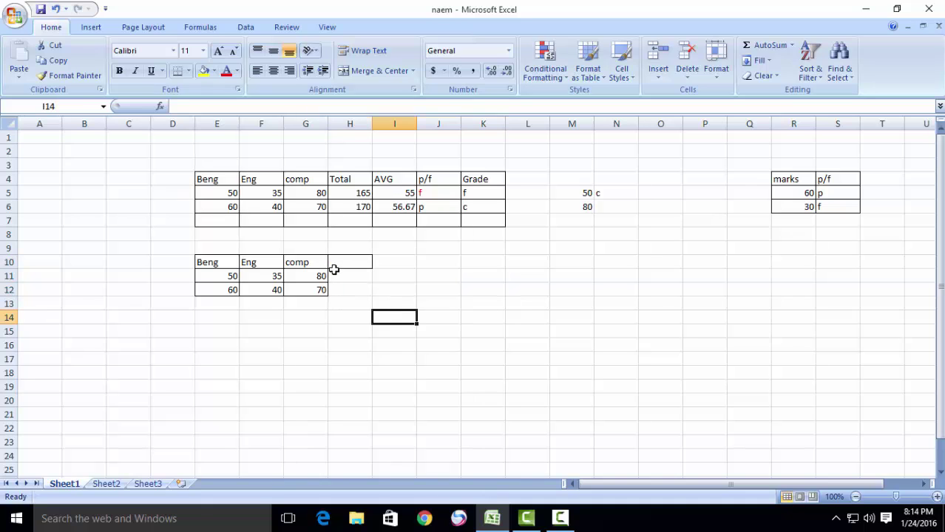
left_click(335, 263)
left_click(70, 75)
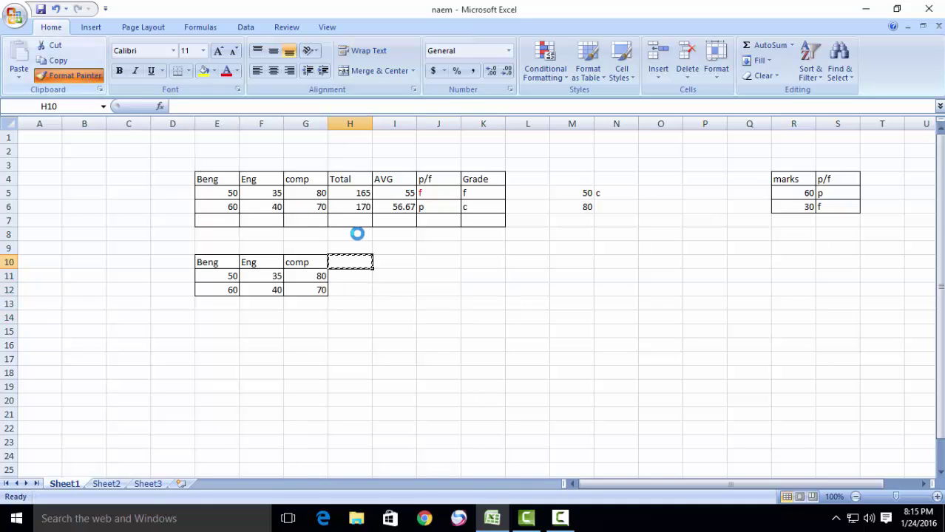
mouse_move(358, 265)
left_mouse_down()
mouse_move(385, 290)
mouse_move(480, 289)
left_mouse_up()
Step: Enter the headers "total" in H10 and "AVG" in I10 of the new table
left_click(349, 267)
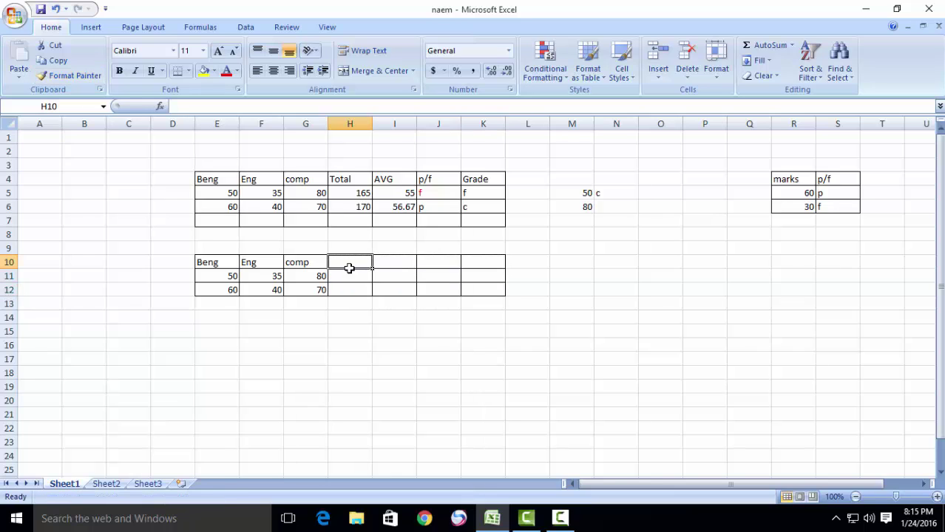
type("t")
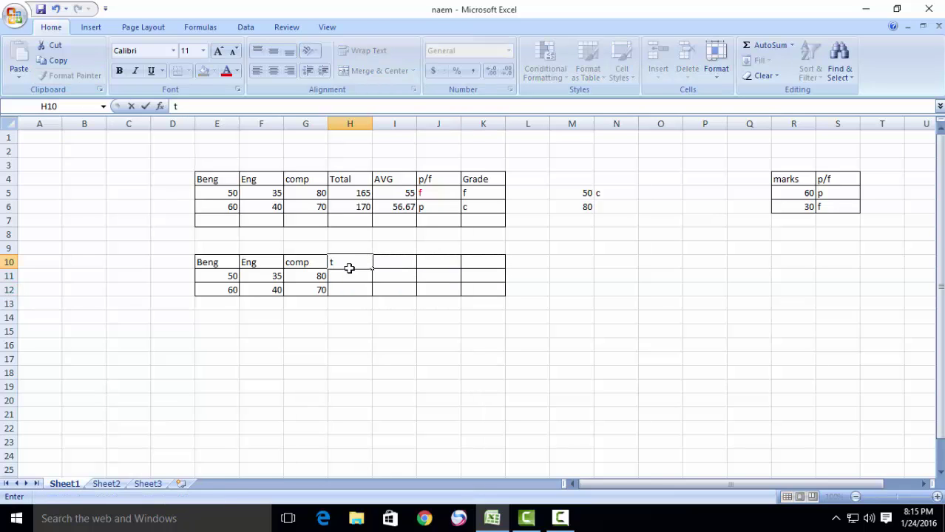
type("otal")
left_click(406, 261)
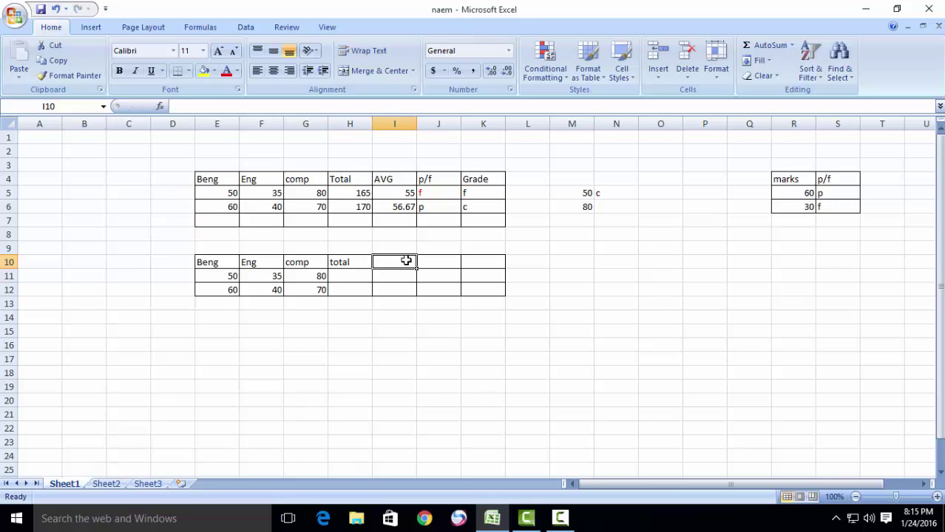
type("AVG")
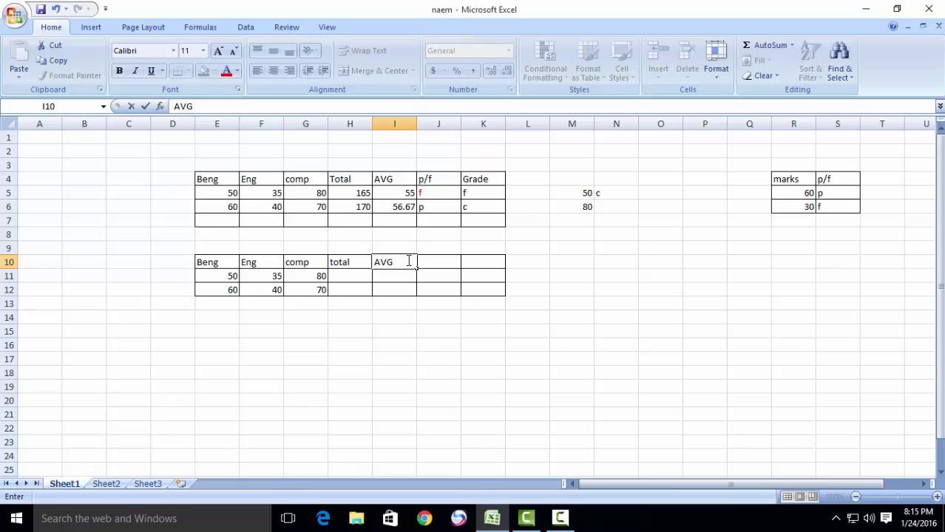
Step: Enter the header "P/F" in J10, beside the AVG header
left_click(434, 265)
type("p")
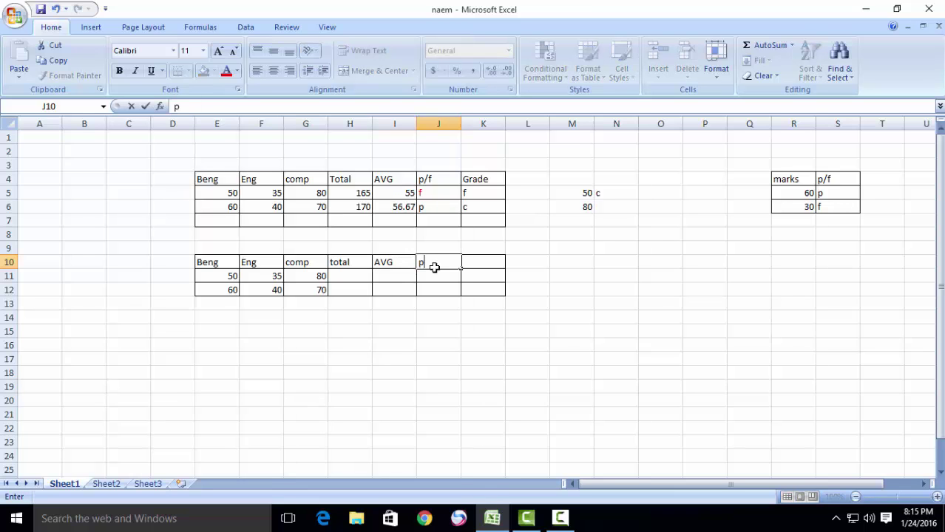
key("BackSpace")
type("p")
key("BackSpace")
type("P?")
key("BackSpace")
type("/F")
Step: Enter the header "Grade" in K10 as the last column of the new table
left_click(480, 262)
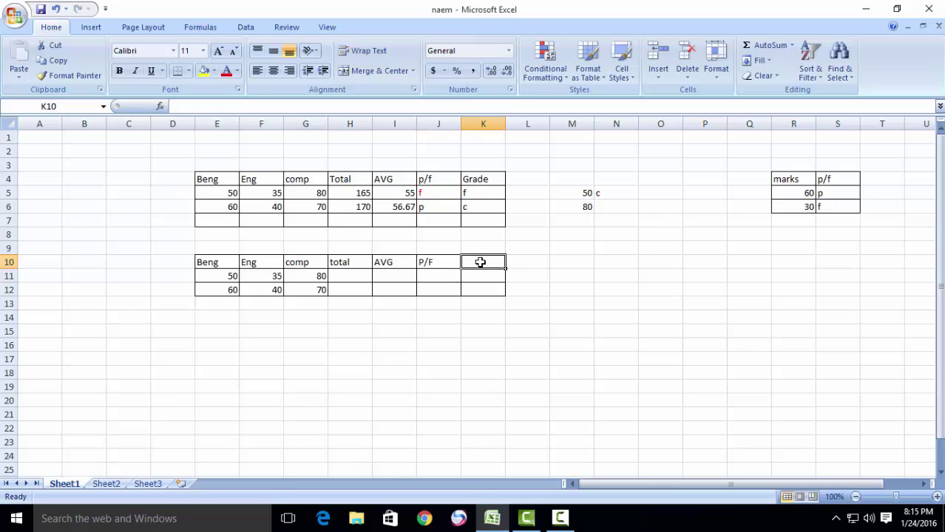
type("Gda")
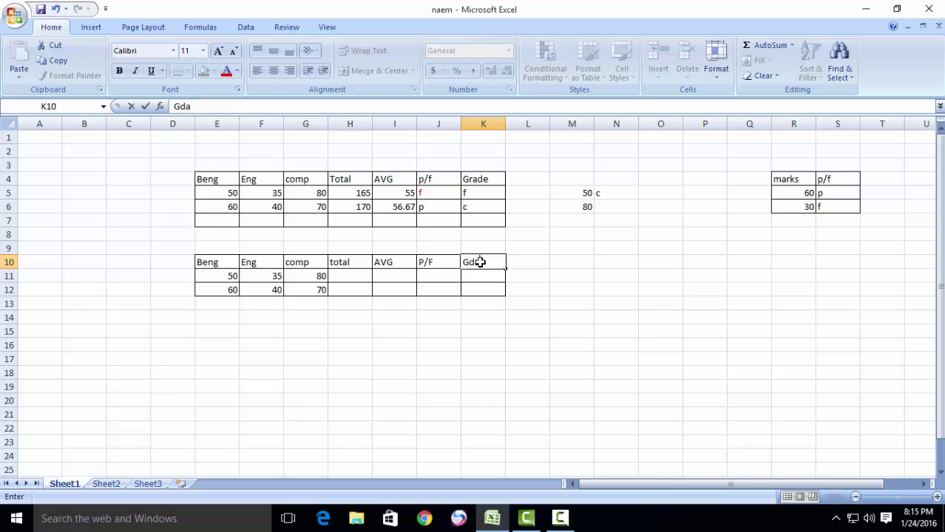
key("BackSpace")
key("BackSpace")
type("rade")
Step: Add up the three marks in H11 with =E11+F11+G11 and fill the formula down to H12
left_click(350, 280)
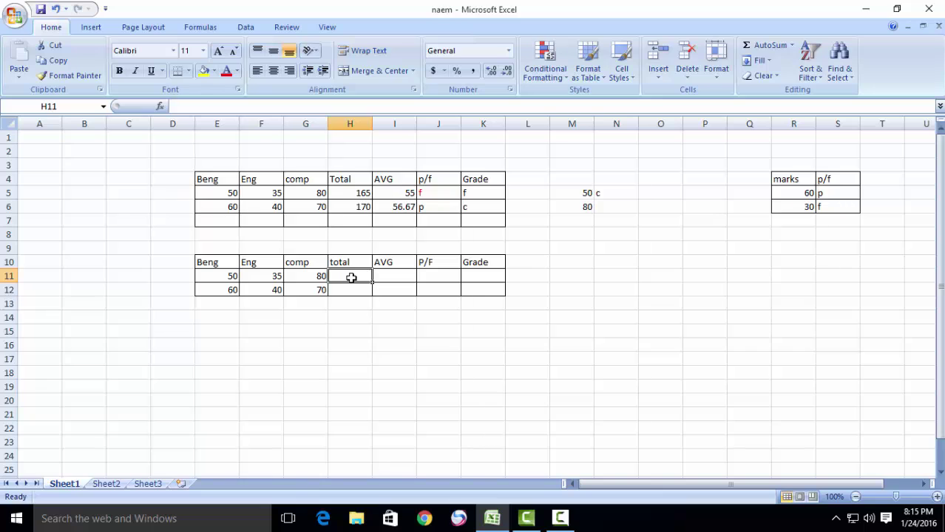
type("=")
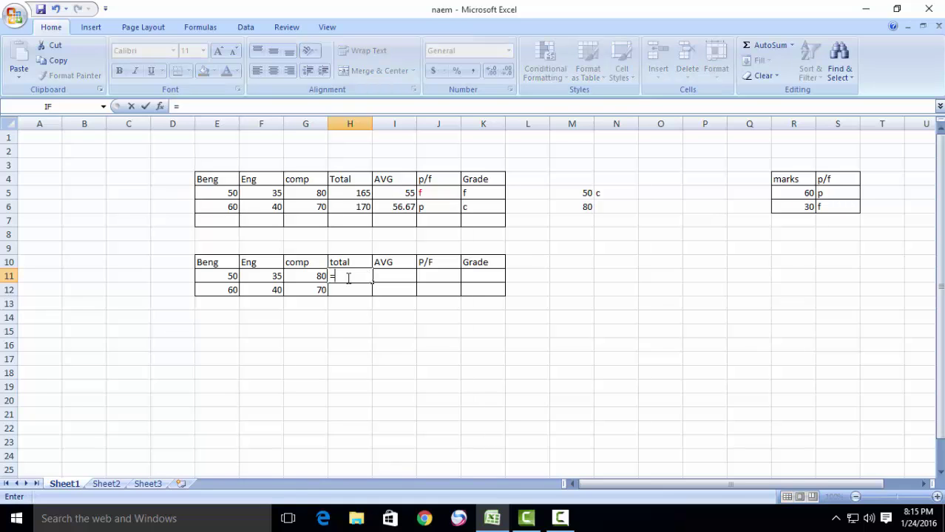
left_click(220, 276)
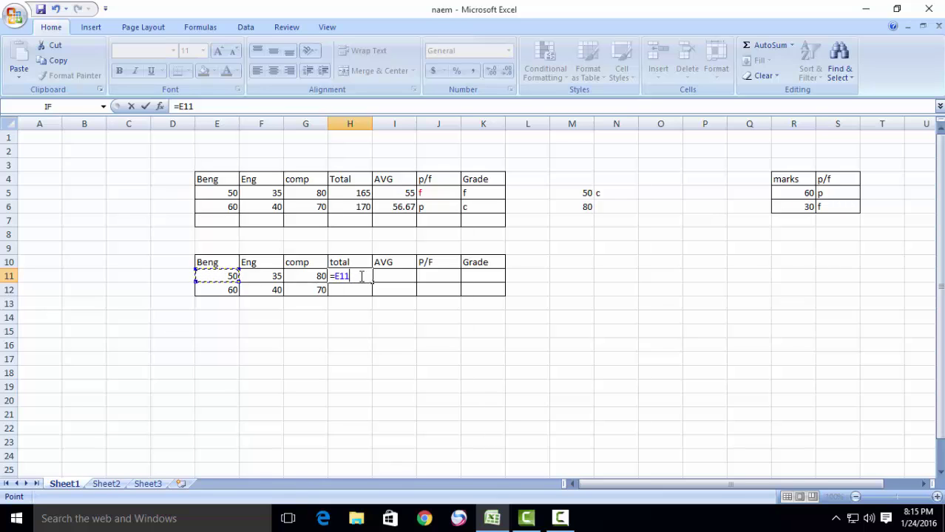
type("+")
left_click(258, 276)
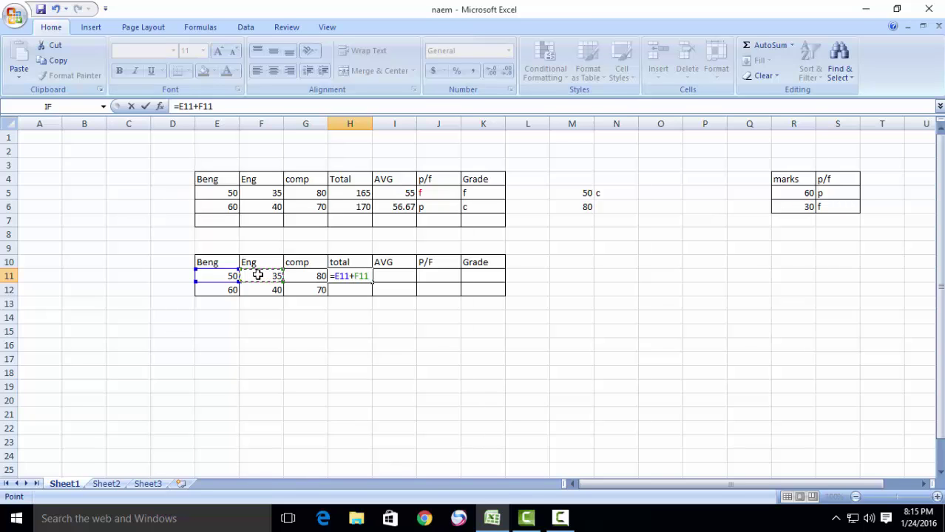
type("+")
left_click(307, 277)
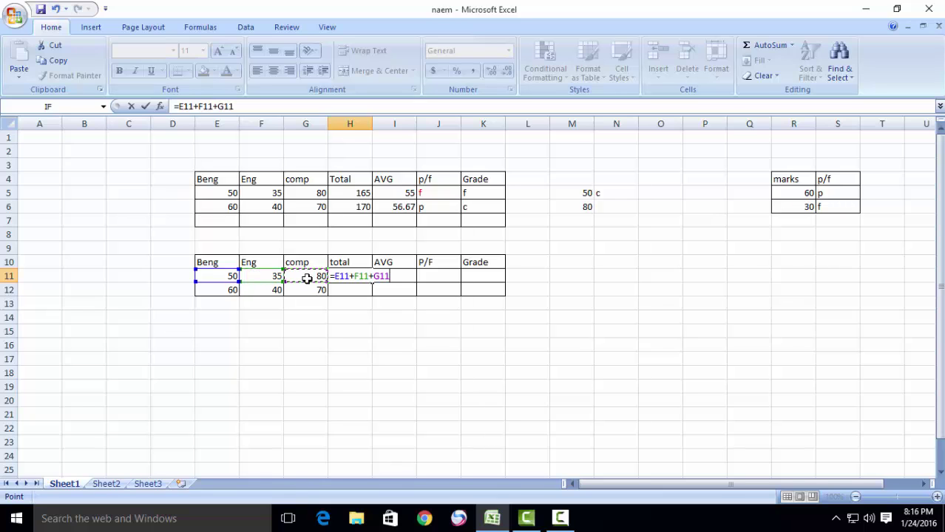
key("Return")
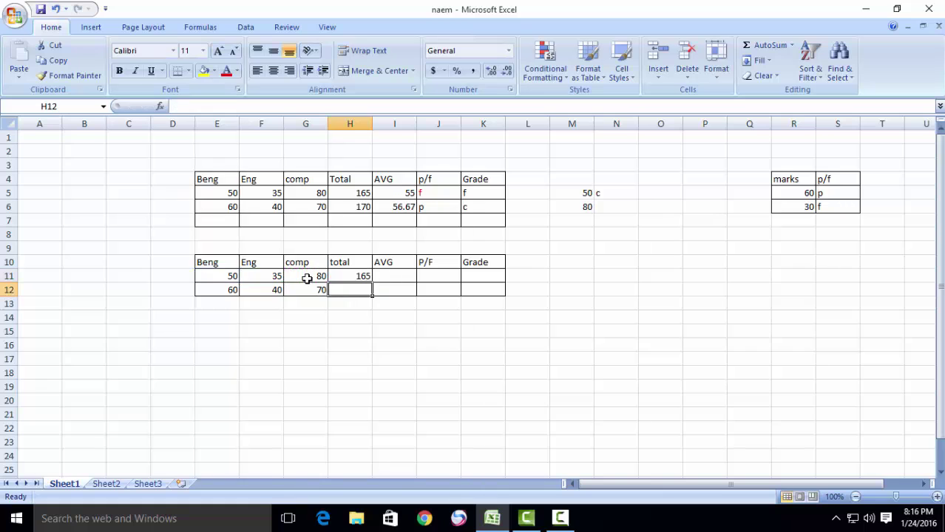
left_click(344, 272)
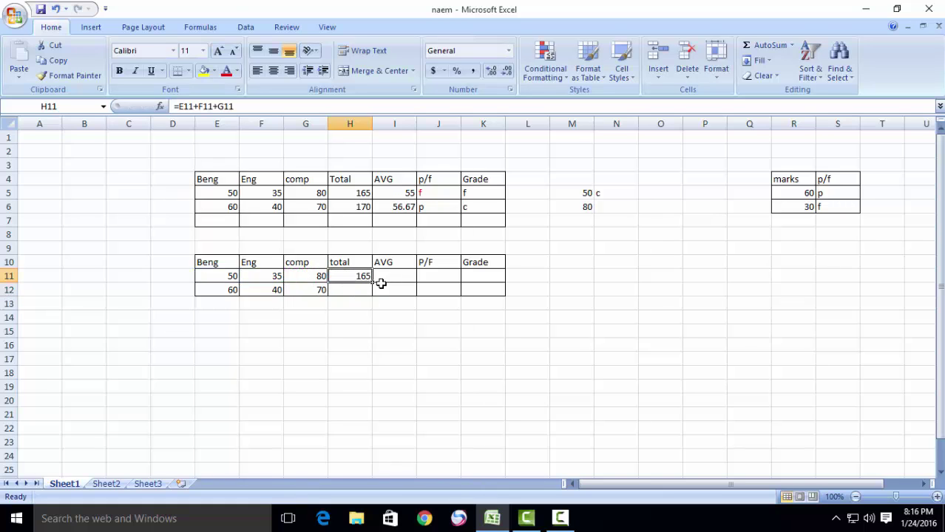
left_click_drag(374, 283, 373, 294)
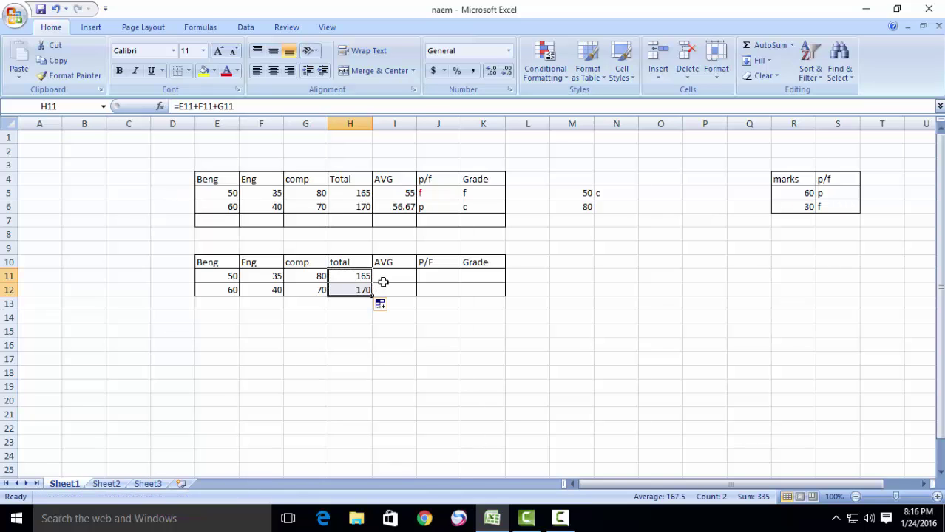
Step: Insert the AVERAGE function in I11 over the three subject marks E11:G11
left_click(394, 273)
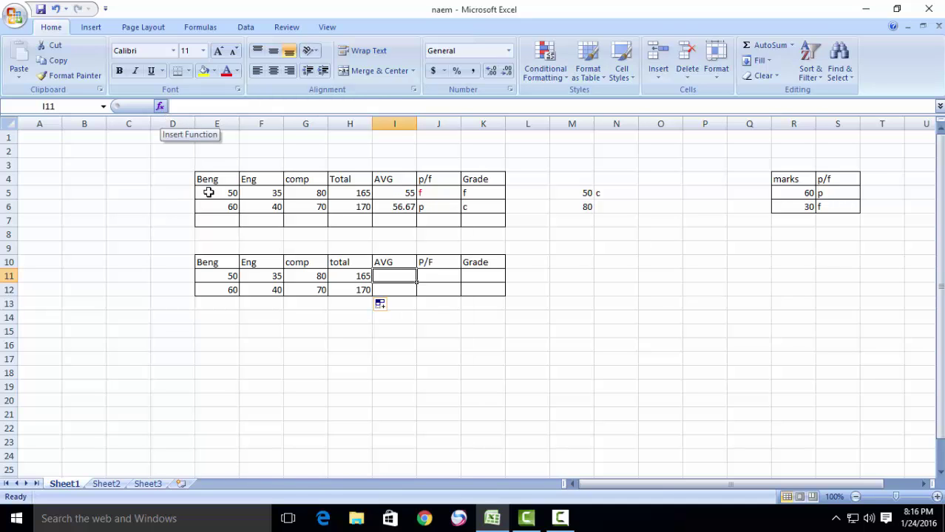
left_click(160, 107)
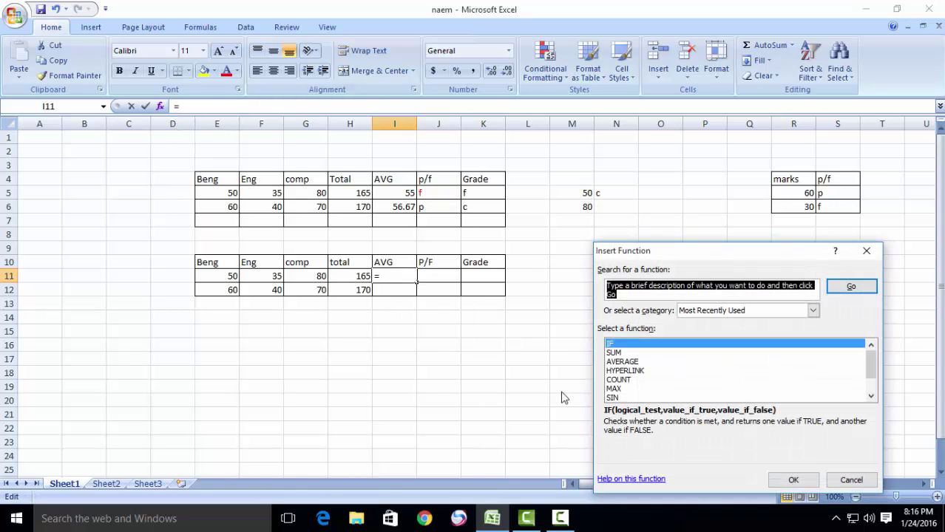
left_click(625, 362)
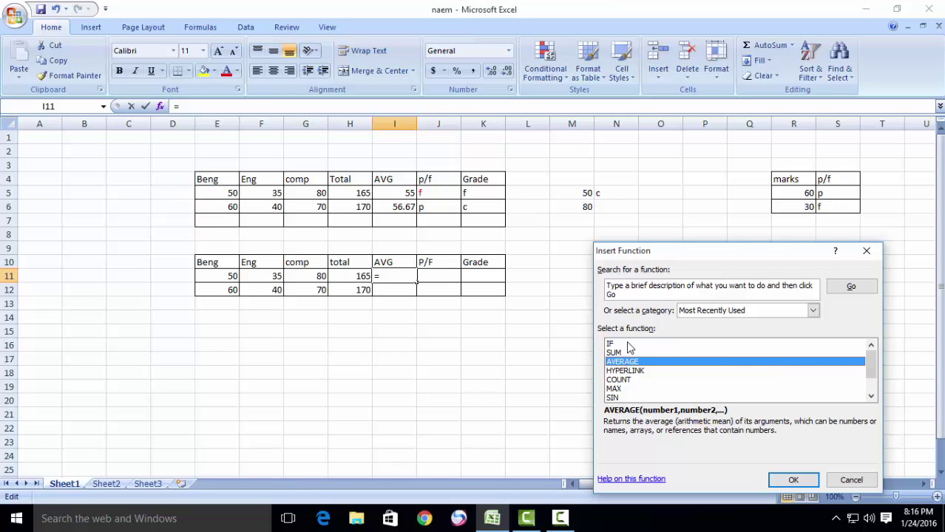
left_click(628, 345)
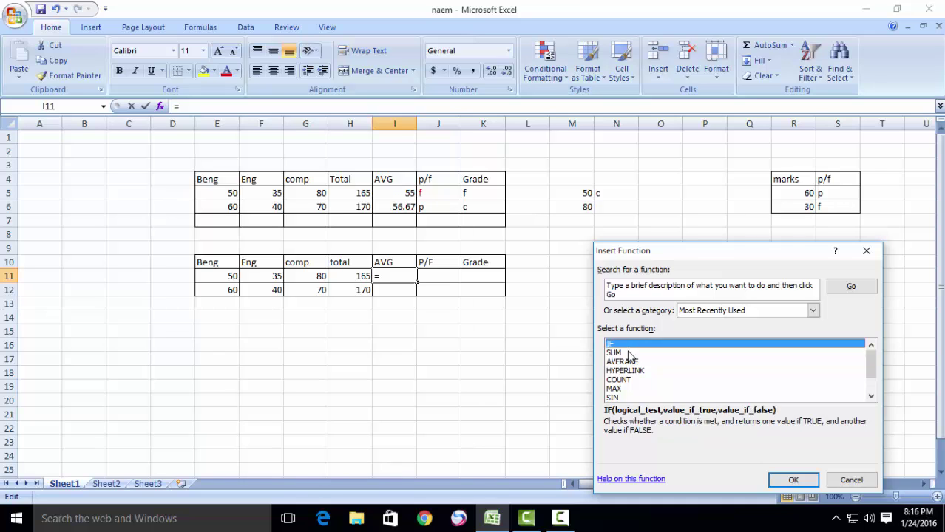
left_click(629, 355)
left_click(628, 362)
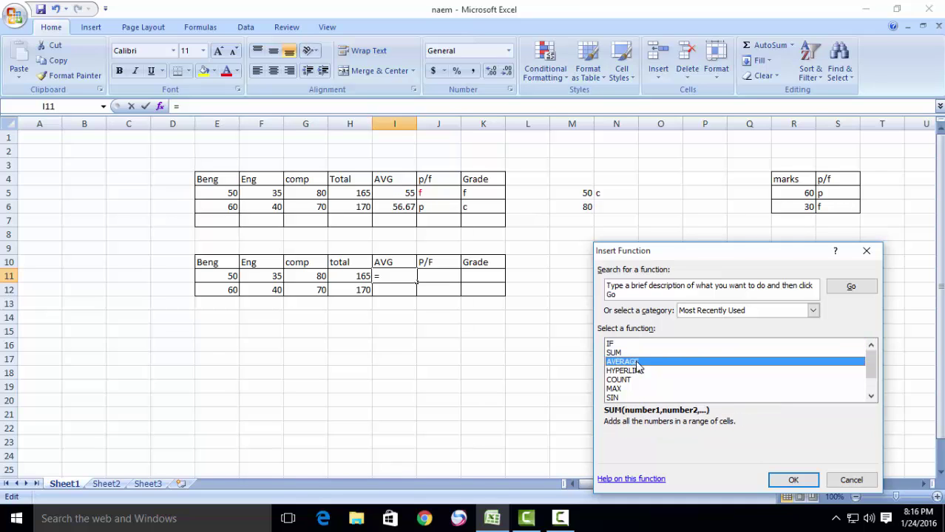
left_click(788, 479)
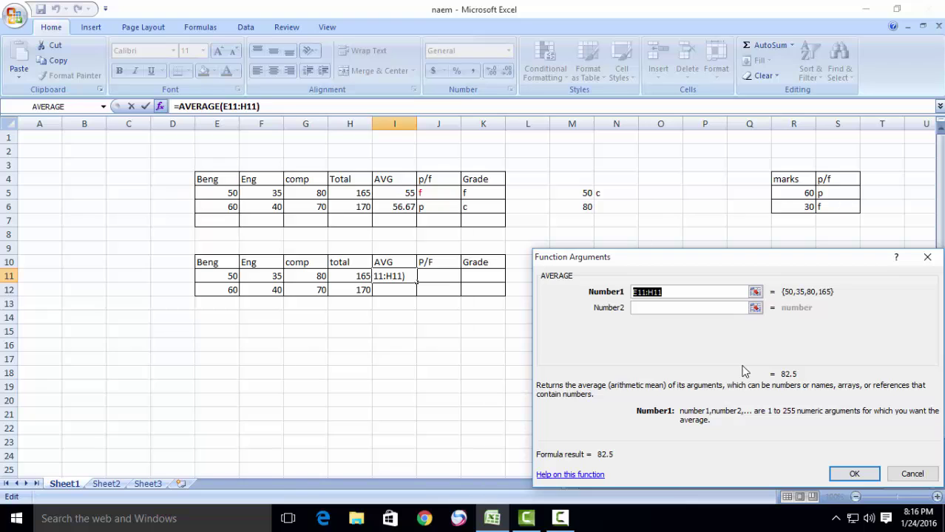
left_click_drag(218, 275, 306, 277)
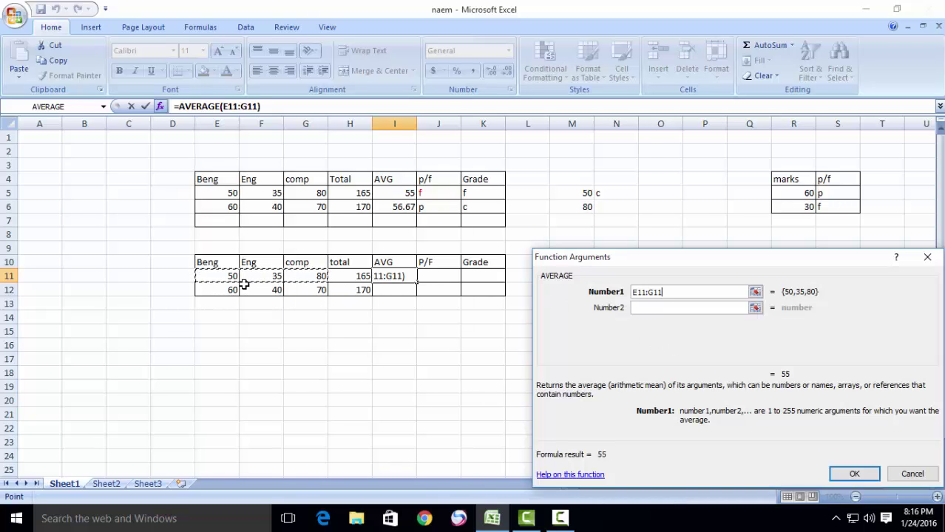
left_click(854, 475)
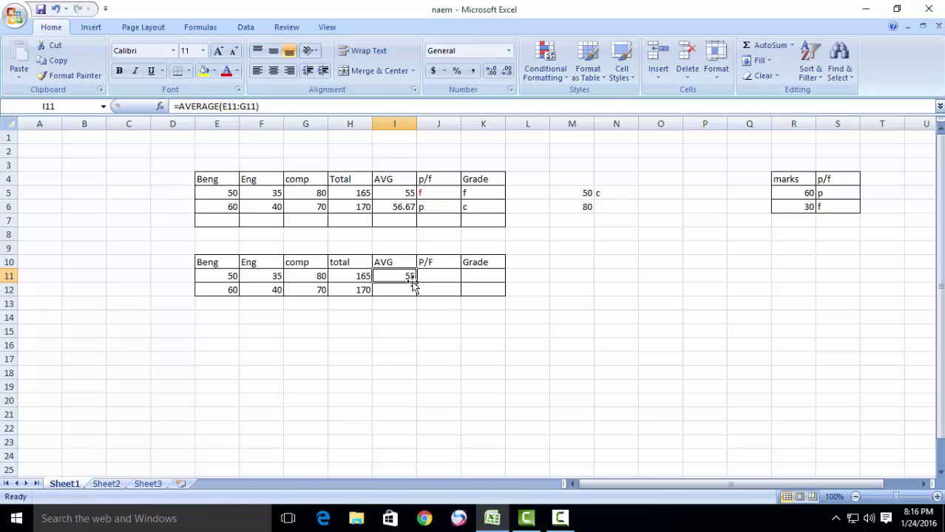
Step: Fill the average formula down to I12 and format I11:I12 as Number with 2 decimal places
left_click_drag(416, 283, 421, 296)
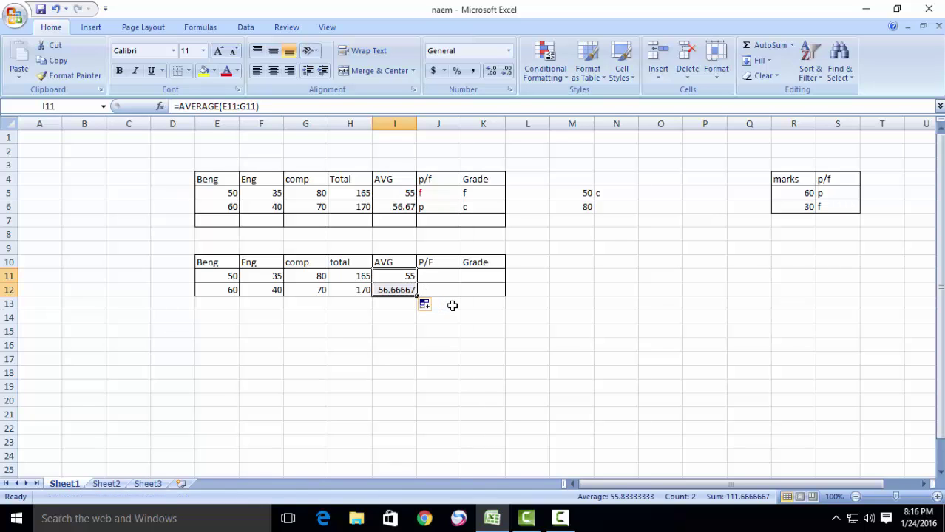
right_click(406, 291)
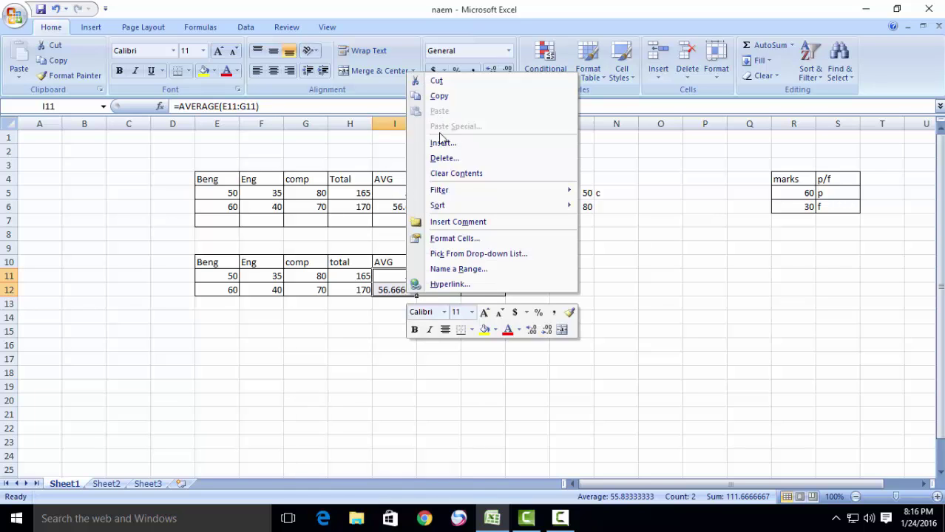
left_click(446, 240)
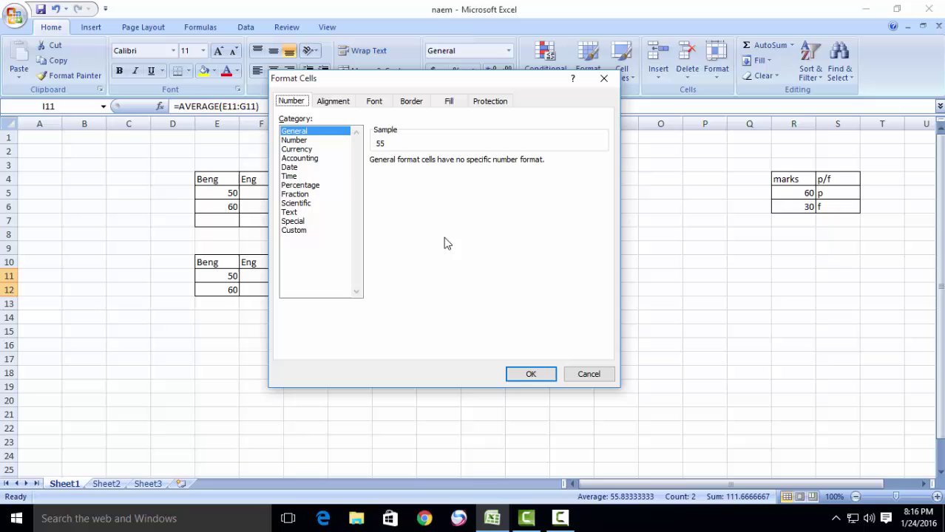
left_click(305, 140)
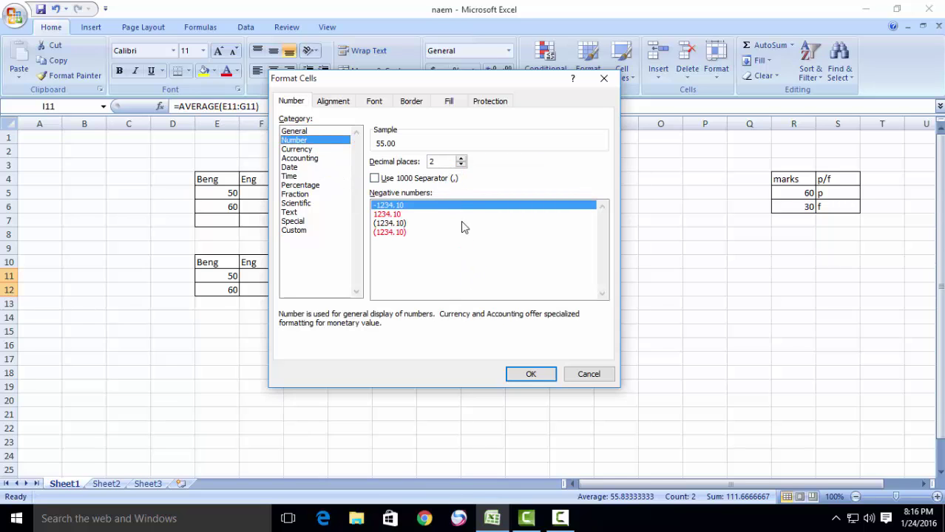
left_click(529, 374)
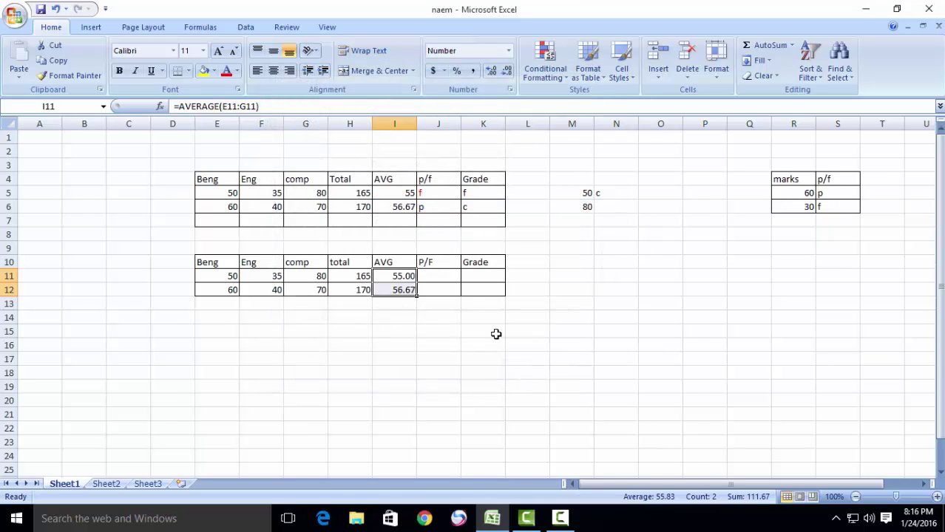
Step: Insert the IF function in J11, using the pass/fail formula in J5 as the reference
left_click(442, 276)
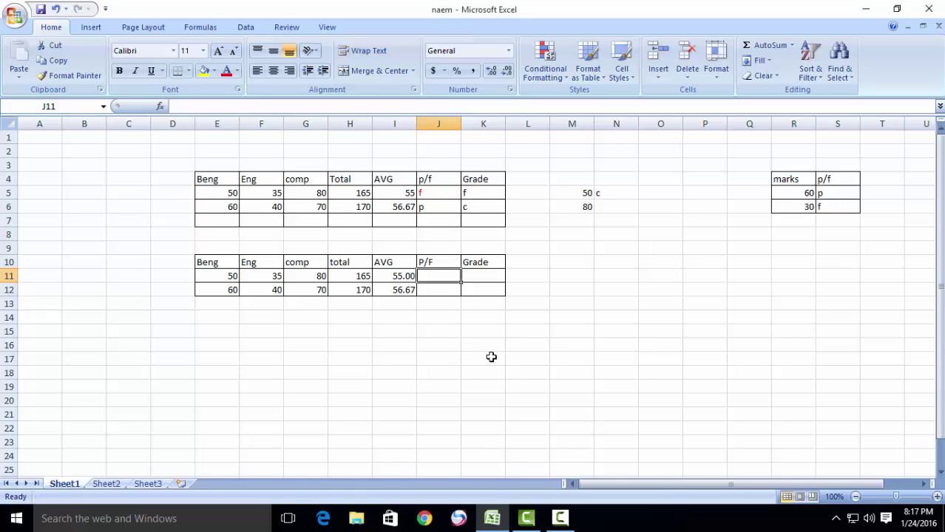
left_click(433, 194)
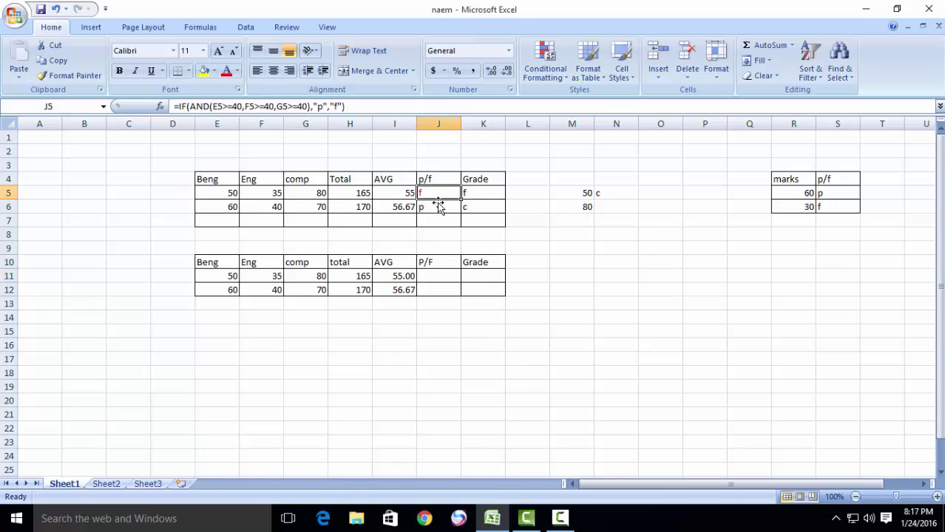
left_click(444, 274)
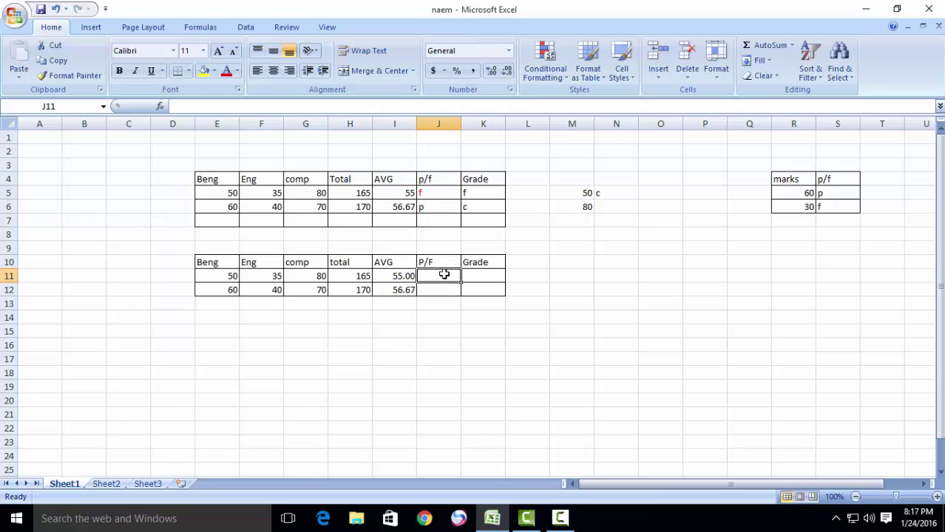
left_click(440, 193)
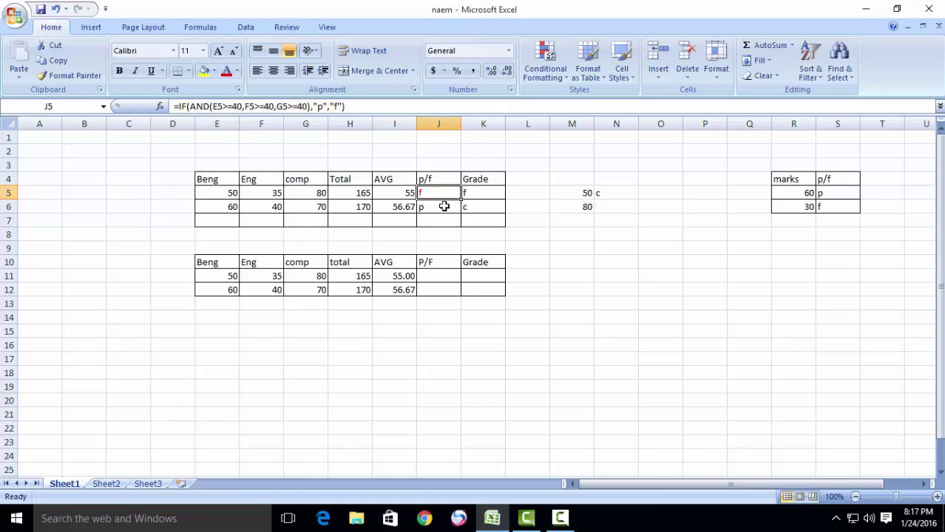
left_click(438, 275)
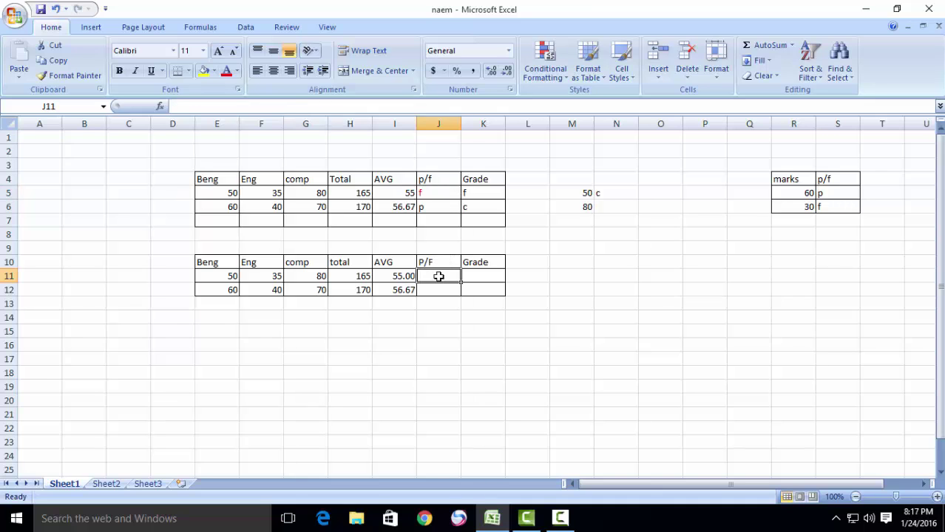
type("=")
left_click(160, 106)
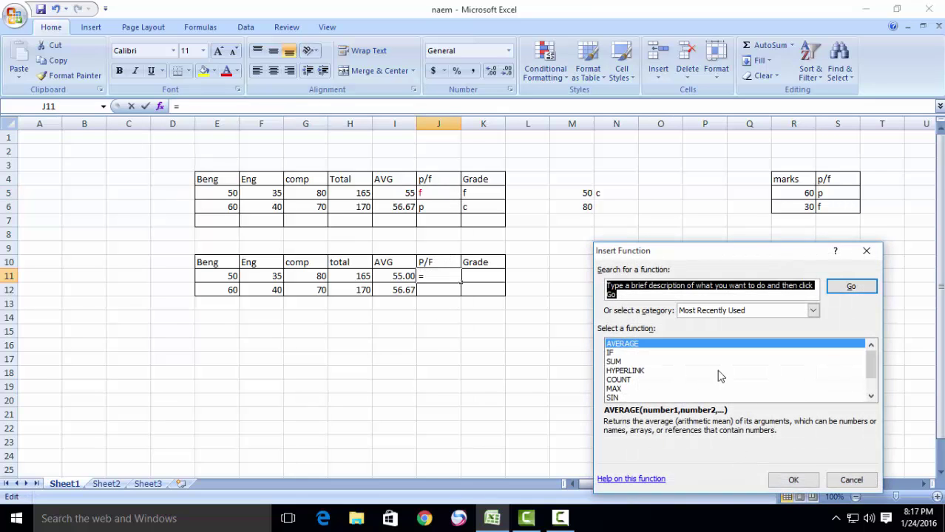
left_click(637, 354)
left_click(792, 480)
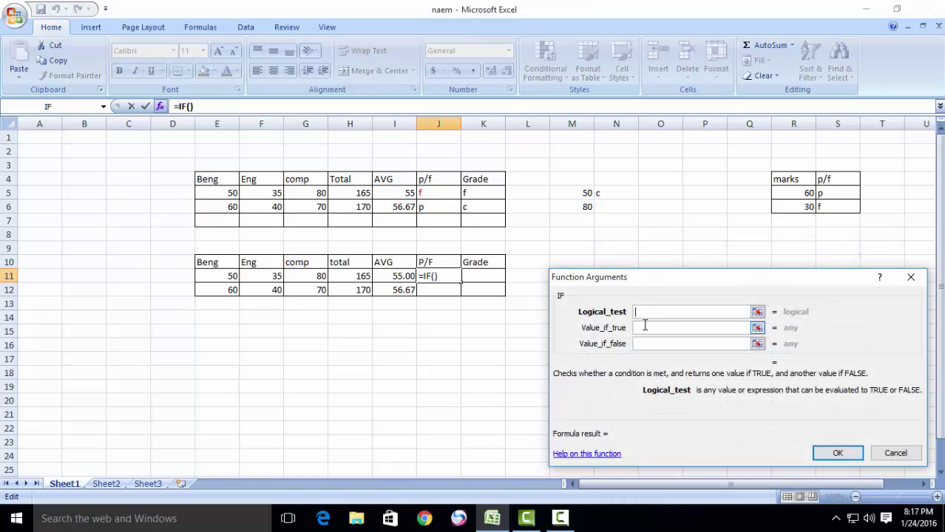
Step: Set the IF function's logical test to and(E11>=40,F11>=40,G11>=40), covering all three subject marks
type("and")
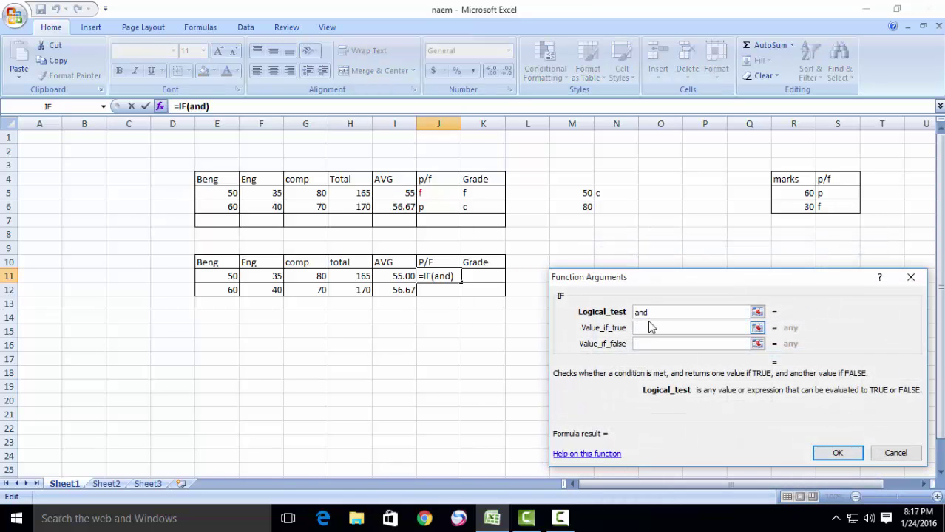
type("(")
left_click(213, 275)
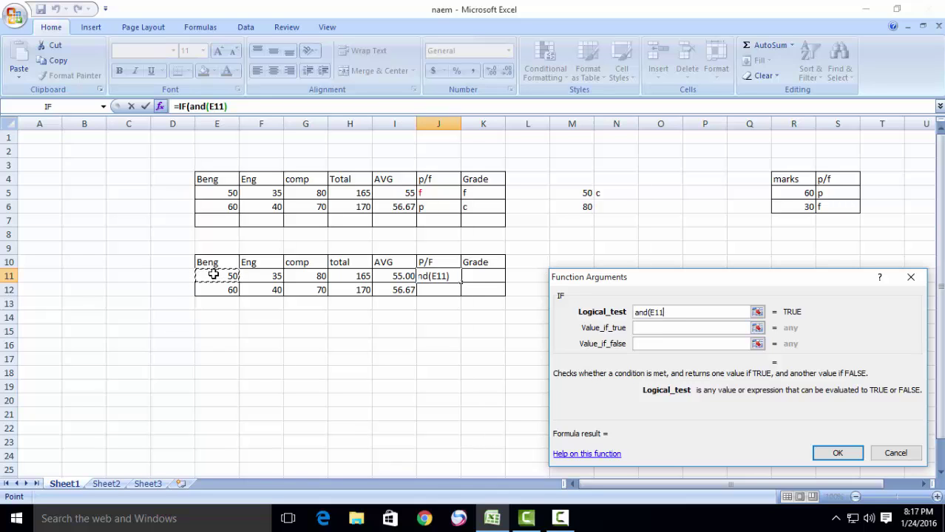
type(">")
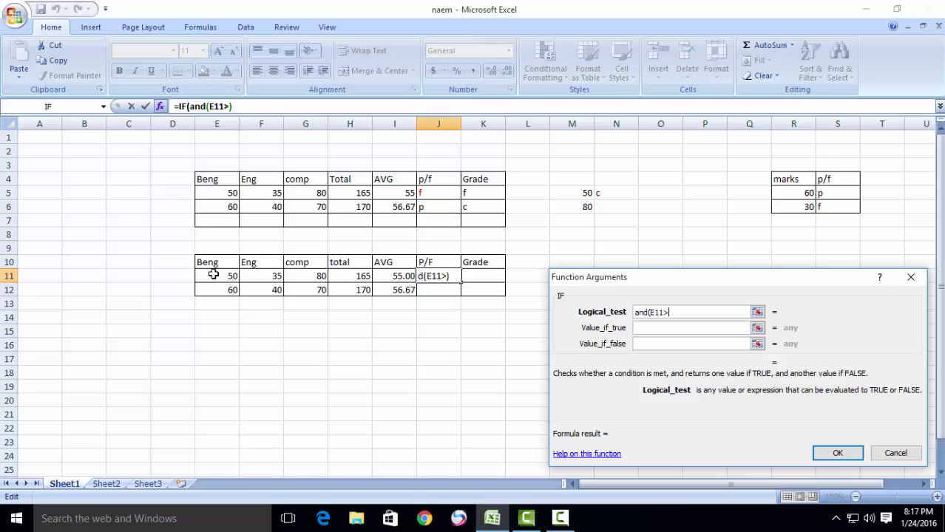
type("=40")
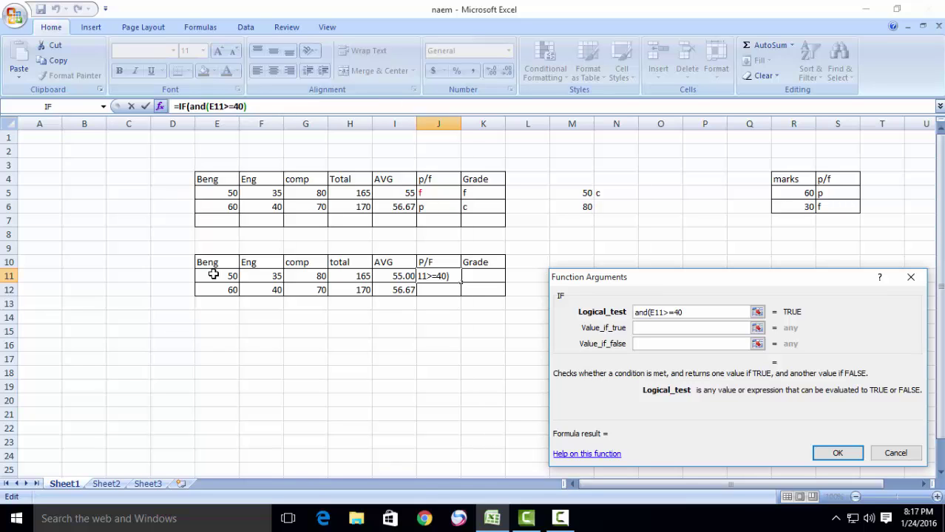
type(",F11")
left_click(269, 274)
type(">=40")
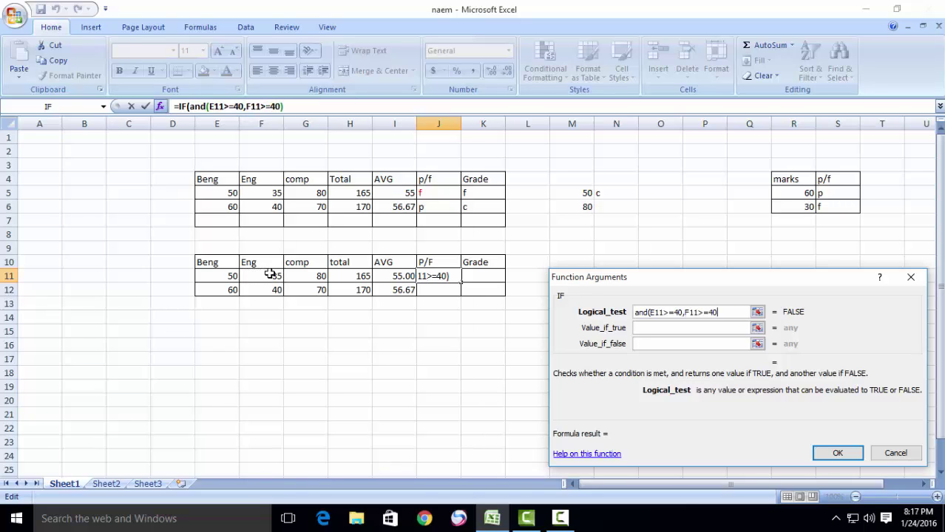
type(",G11")
left_click(299, 273)
type(">=40")
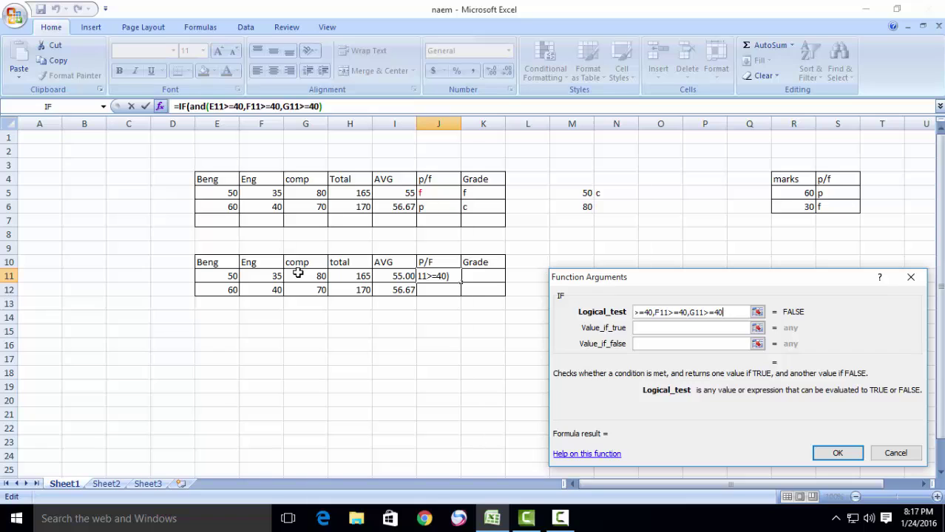
type(")")
Step: Return "P" when the test is true and "F" when false, and fill the J11 formula down to J12
left_click(651, 331)
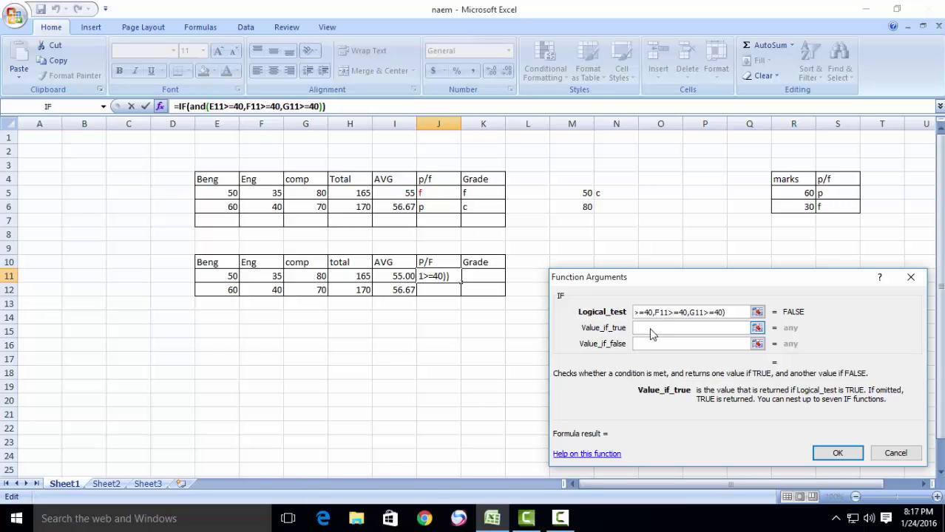
type("\"P\"")
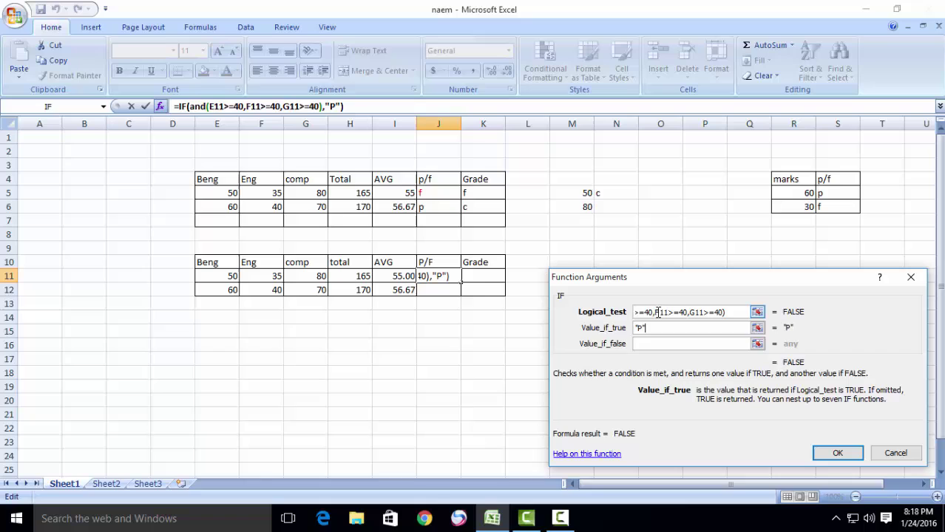
left_click(640, 344)
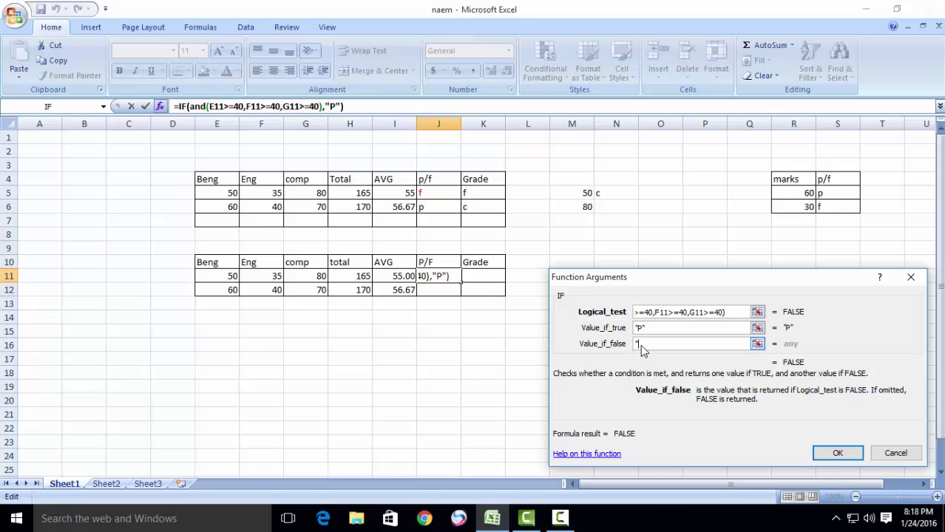
type("\"F")
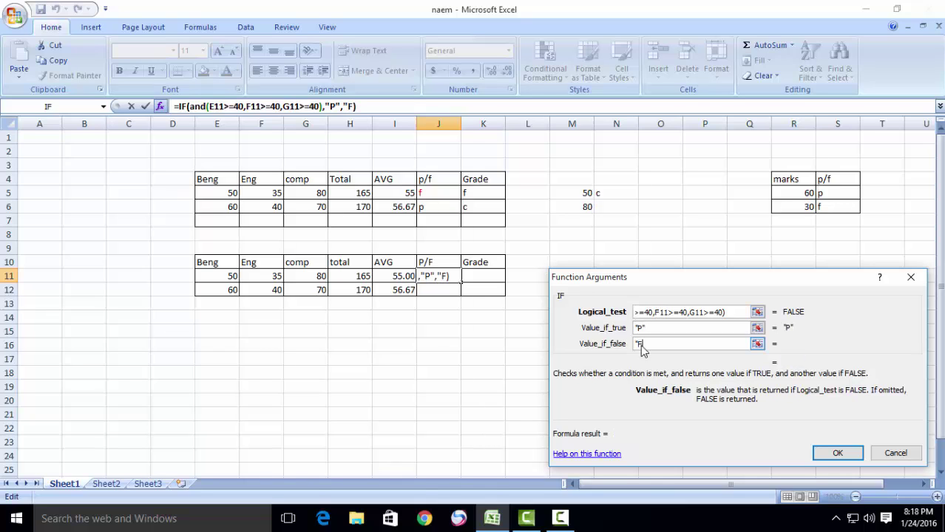
type("\"")
left_click(821, 454)
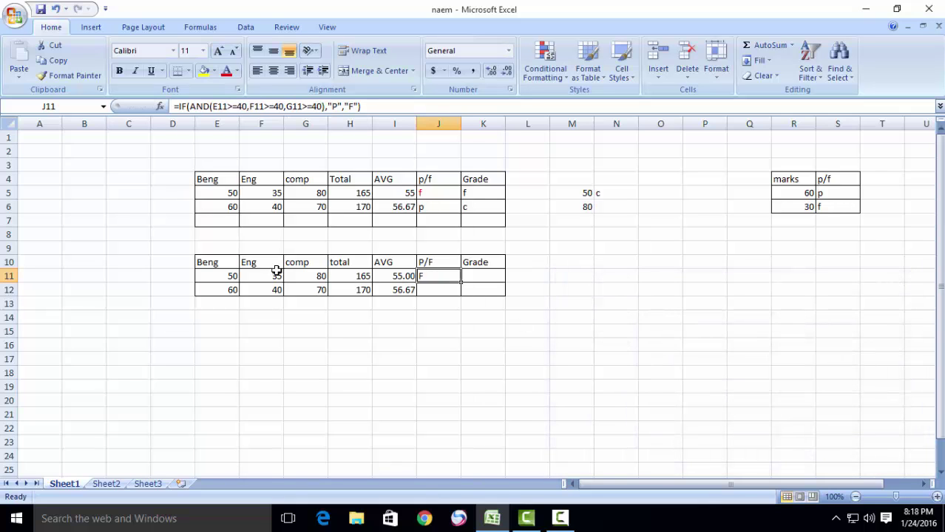
left_click_drag(461, 283, 458, 298)
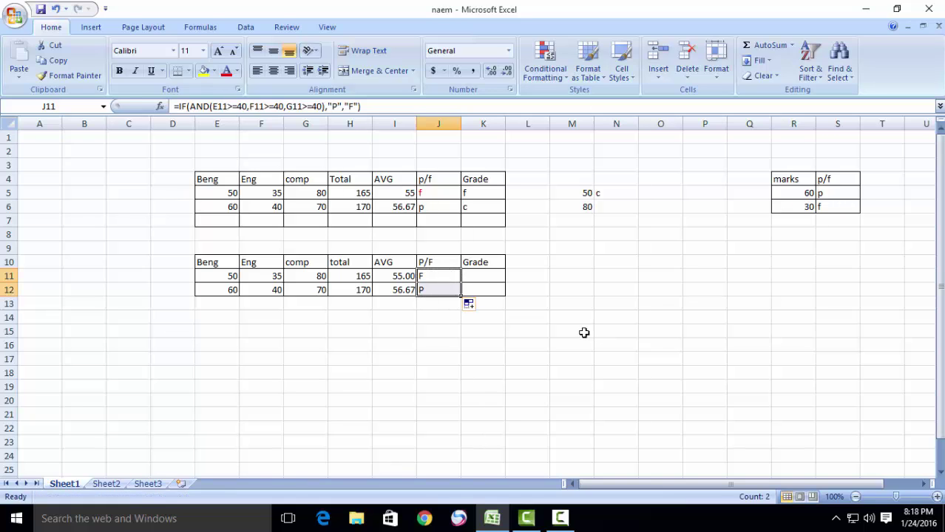
Step: Examine the English mark in F11, the pass/fail formula in J11 and the first table's grade formulas in K5 and K6
left_click(481, 274)
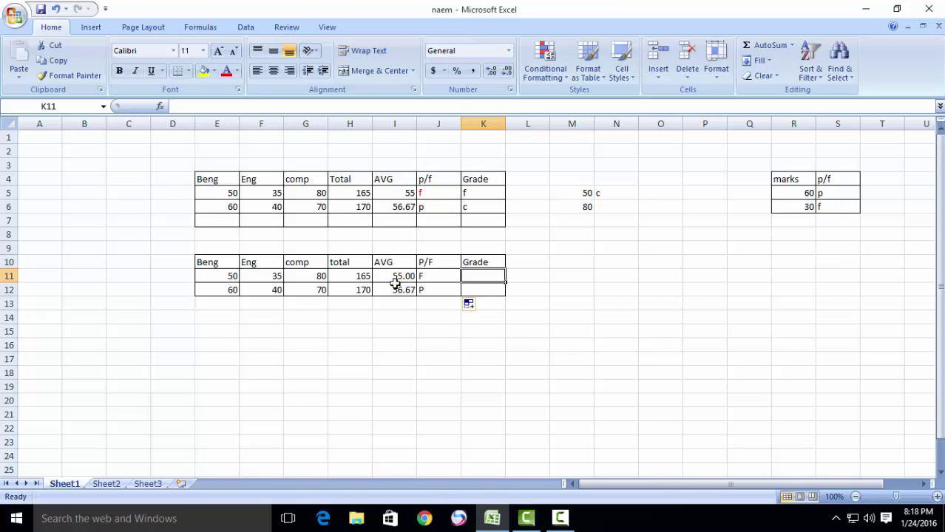
left_click(267, 276)
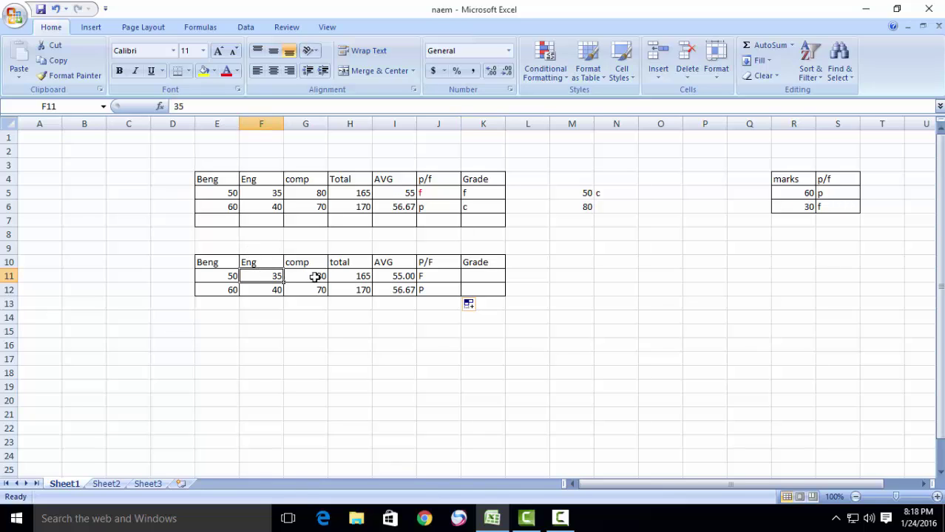
left_click(439, 280)
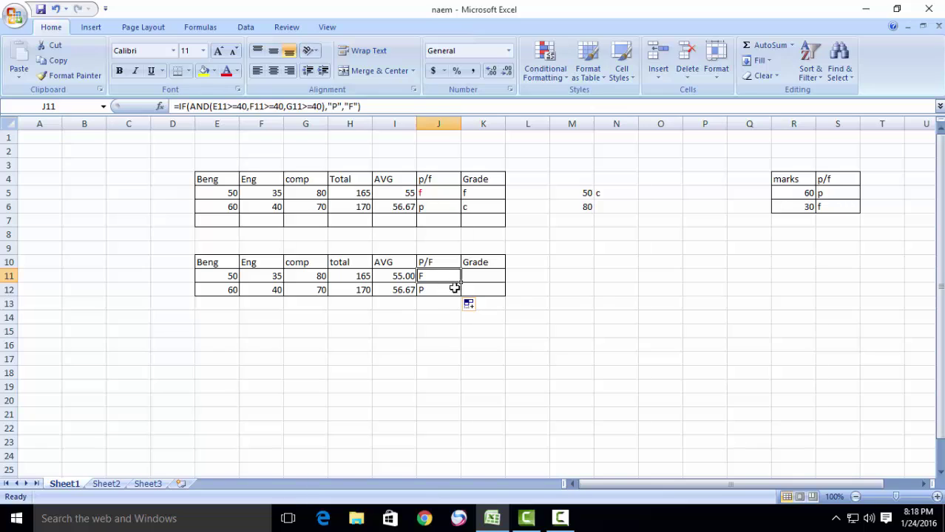
left_click(477, 275)
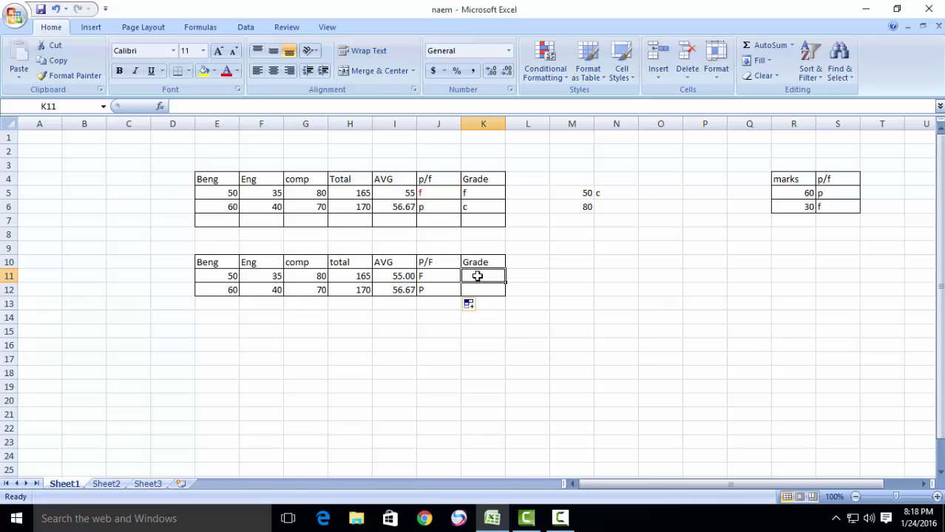
left_click(480, 202)
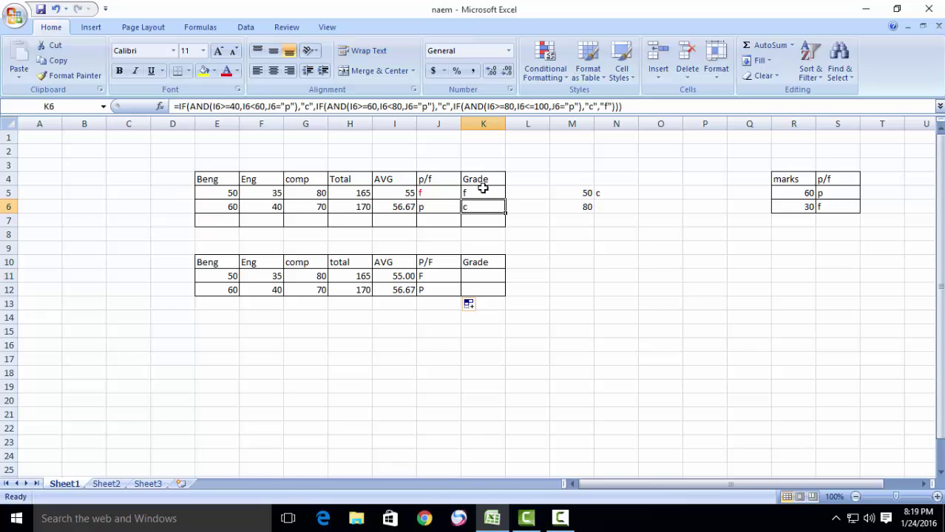
left_click(483, 187)
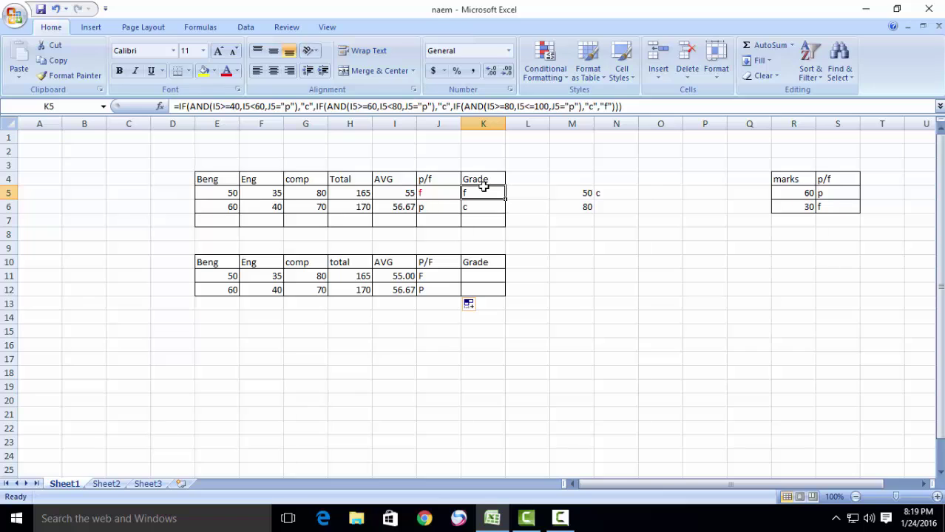
left_click(480, 277)
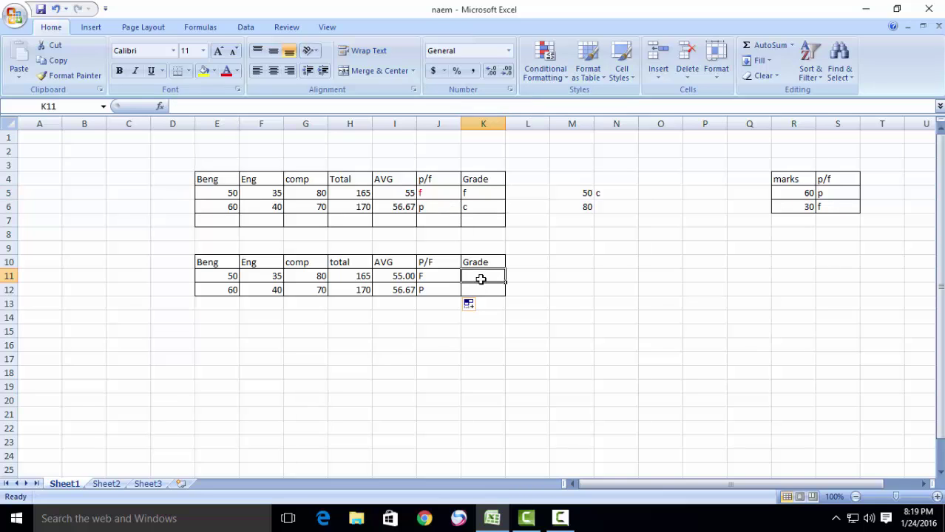
left_click(160, 107)
left_click(791, 478)
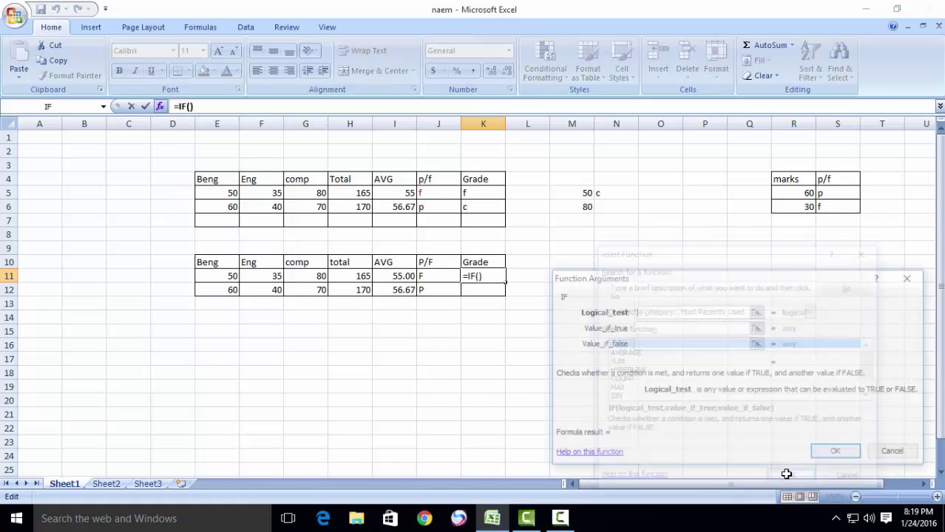
type("and")
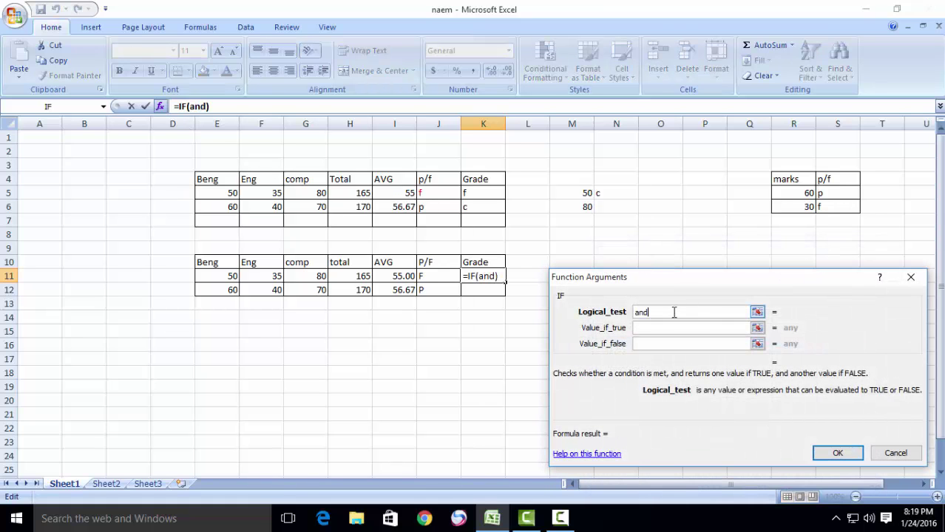
type("(")
left_click(911, 277)
Step: Insert the IF function in K11, using the grade formula in K5 as the reference
left_click(468, 196)
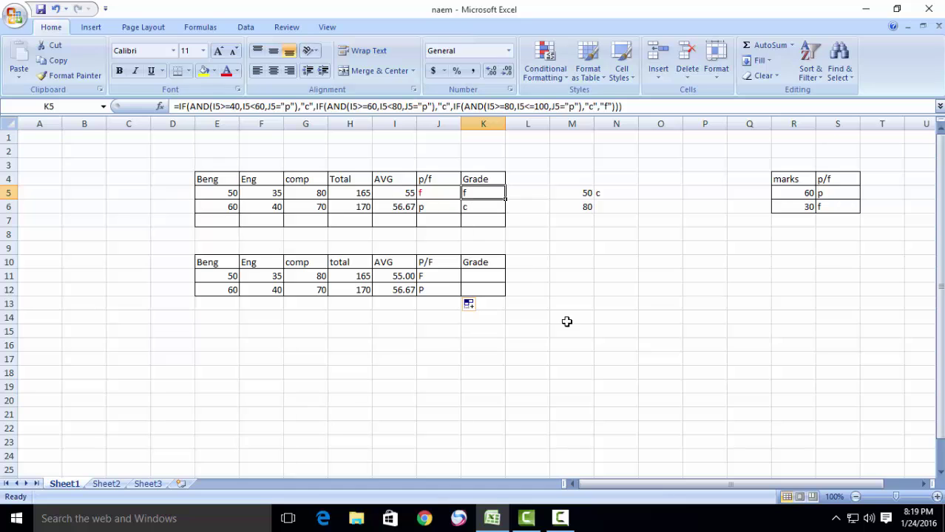
left_click(470, 277)
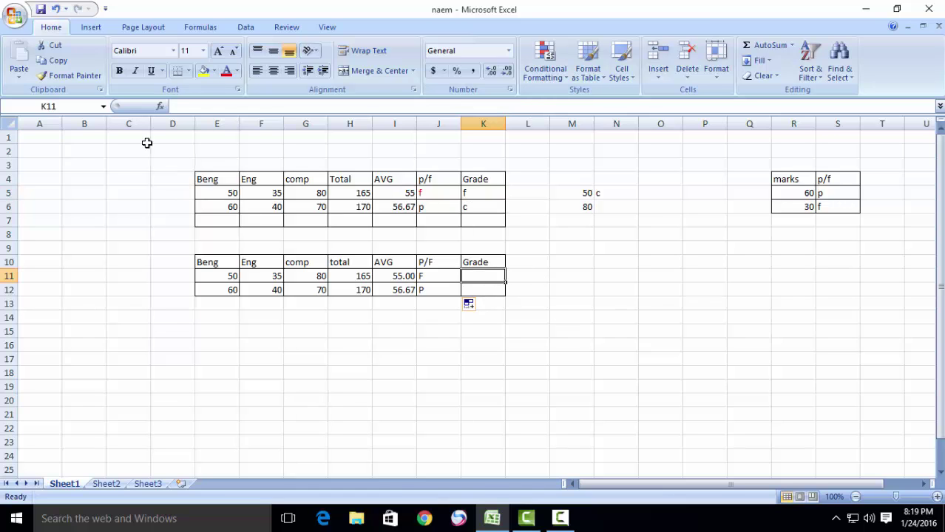
left_click(160, 107)
left_click(794, 481)
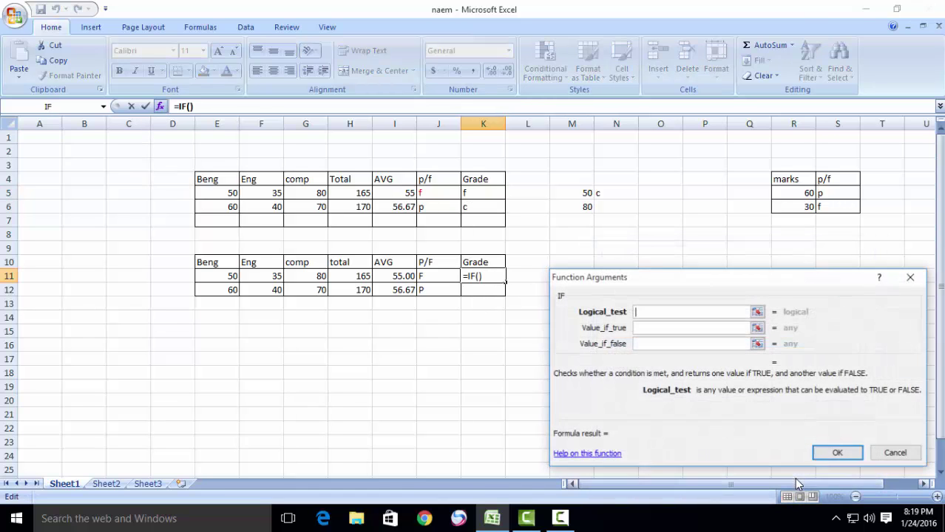
Step: Set the IF function's logical test to and(I11>=40,I11<60,J11="P"), combining the average range with the pass condition
type("and(")
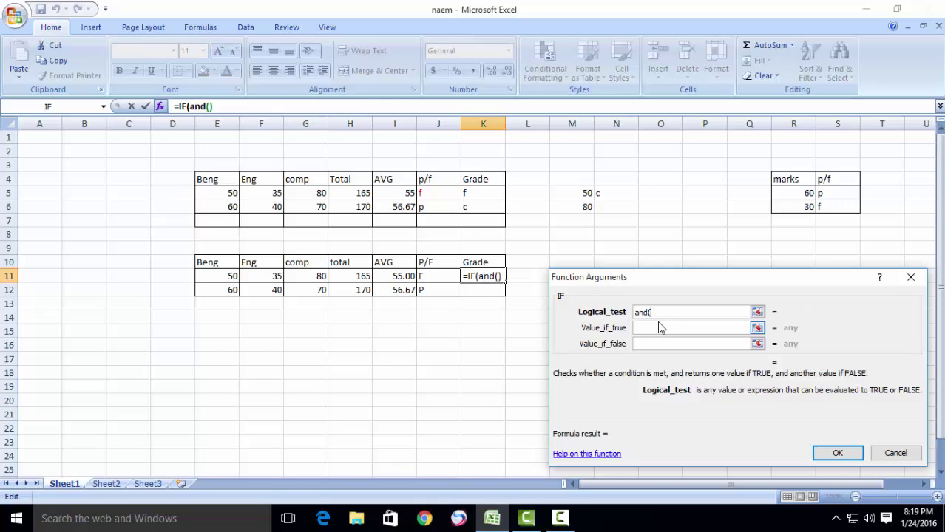
left_click(400, 276)
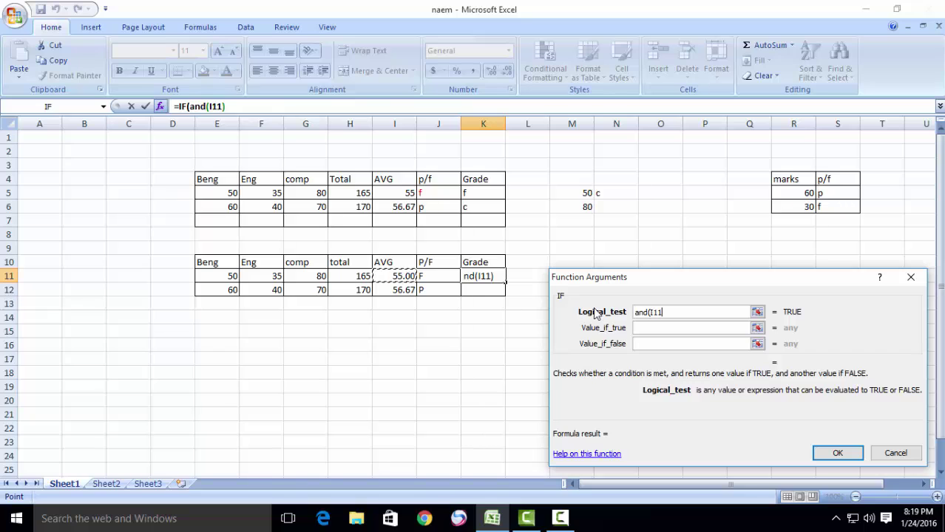
type(">")
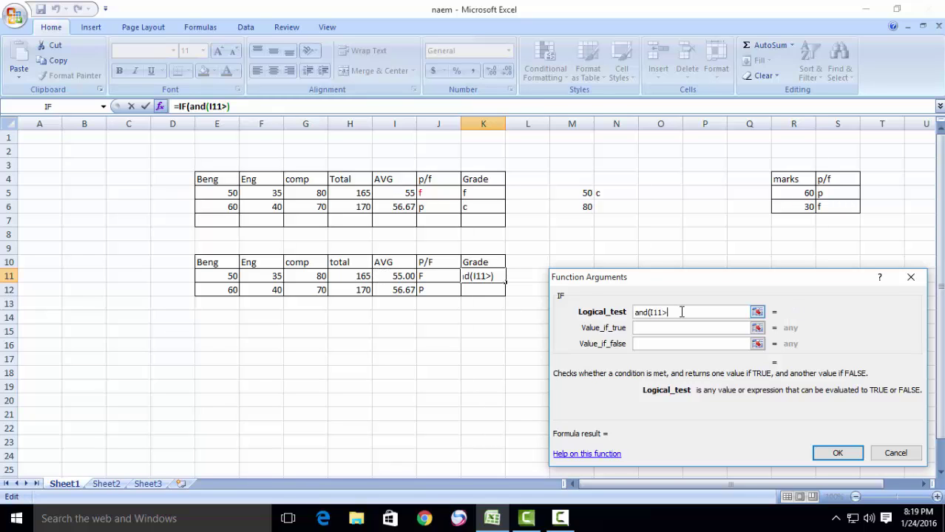
type("=40")
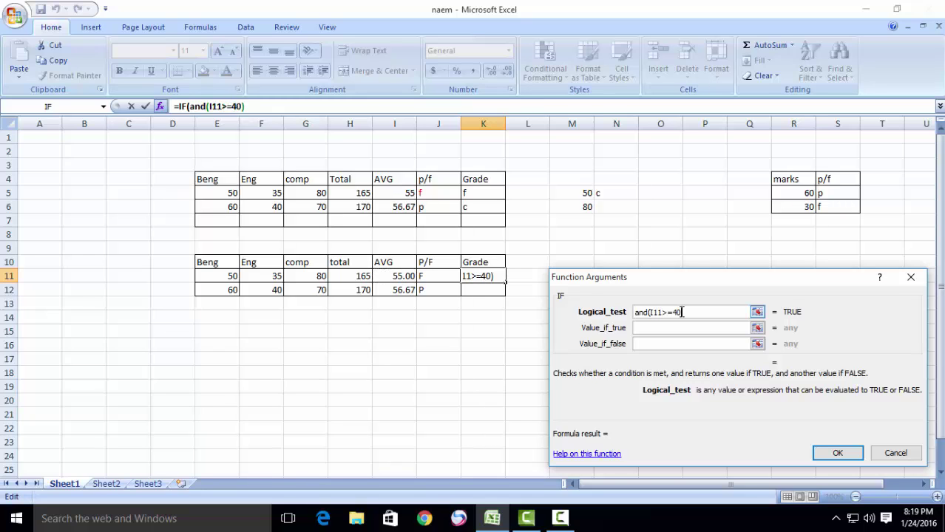
type(",")
left_click(399, 276)
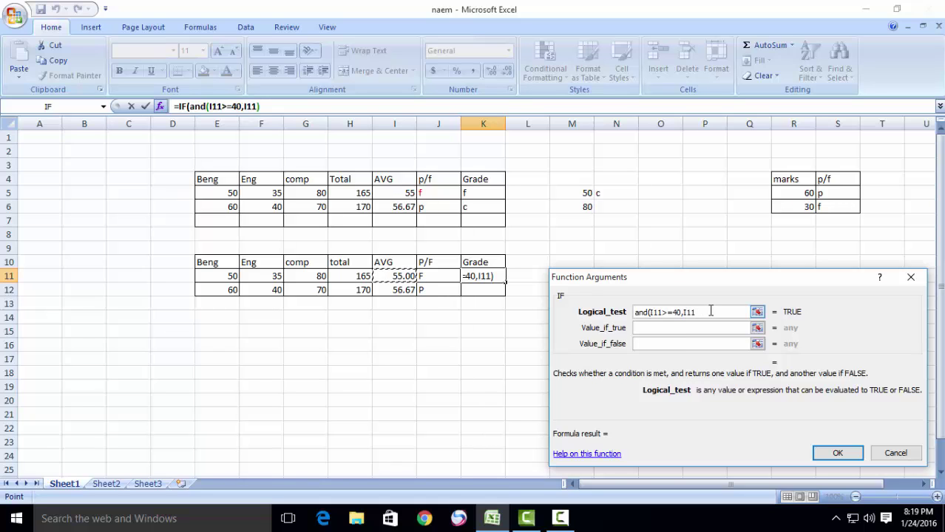
type("<60")
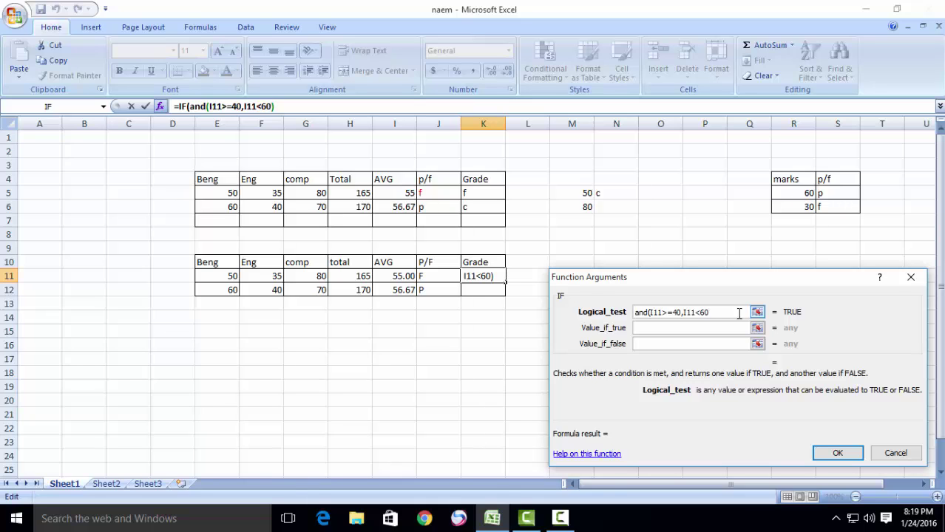
type(",")
left_click(430, 276)
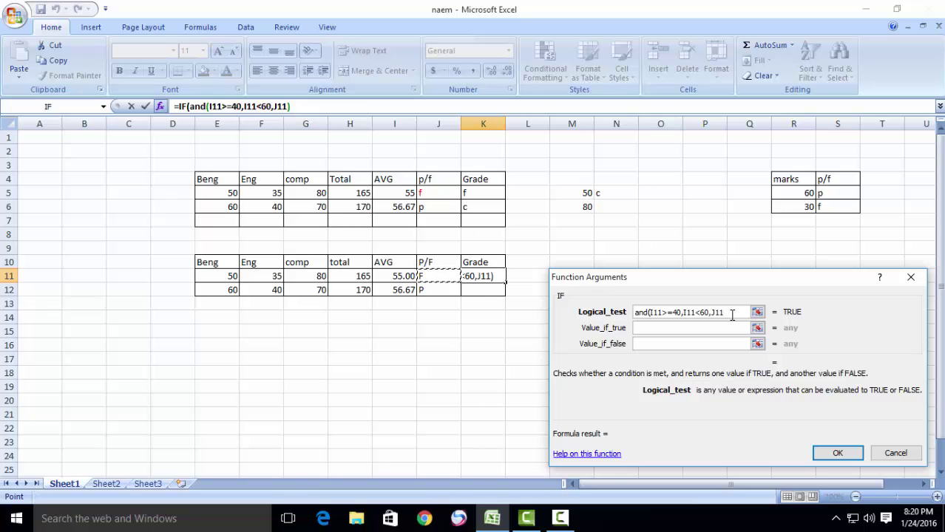
type("=\"")
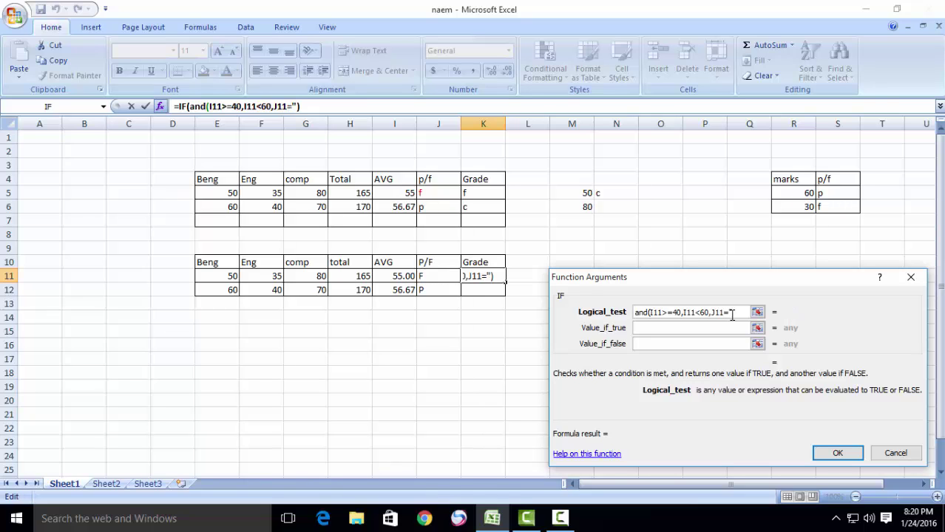
type("P\")")
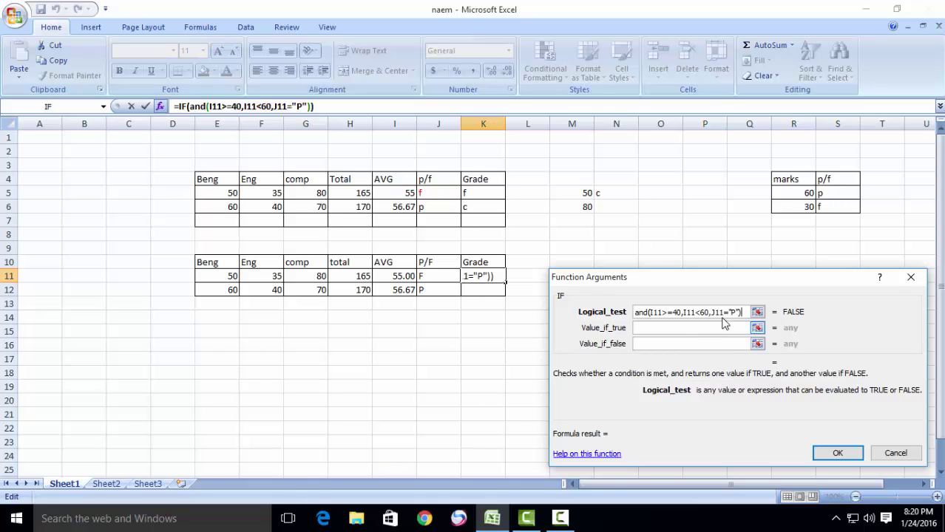
Step: Copy the whole logical test for reuse and set the value if true to "C"
left_click_drag(741, 312, 633, 317)
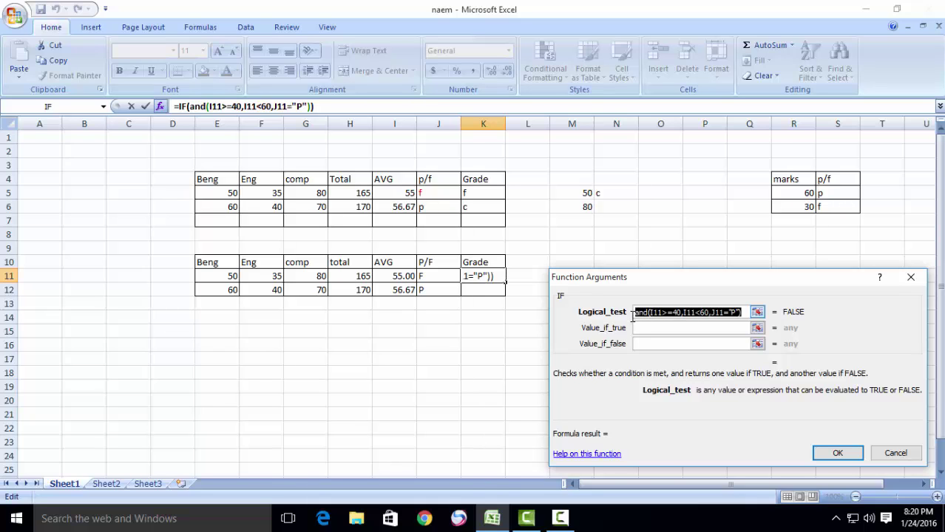
right_click(659, 311)
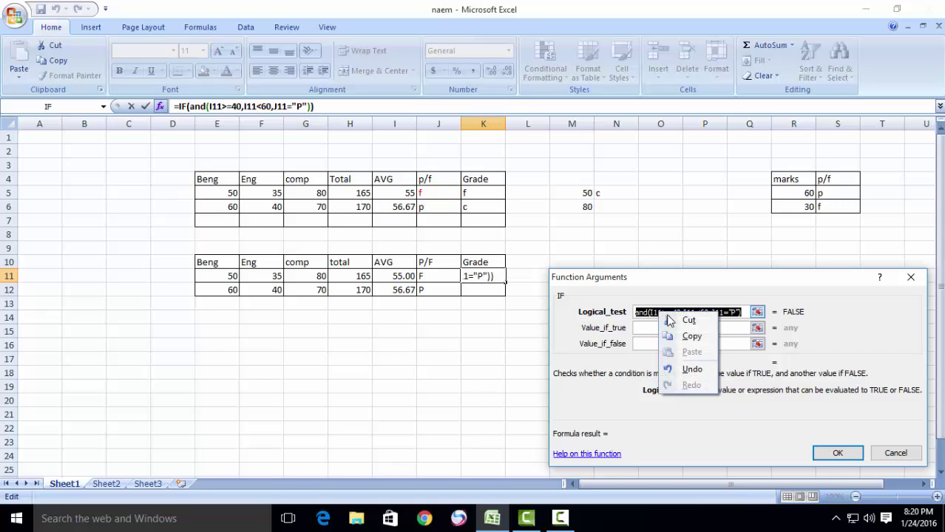
left_click(674, 336)
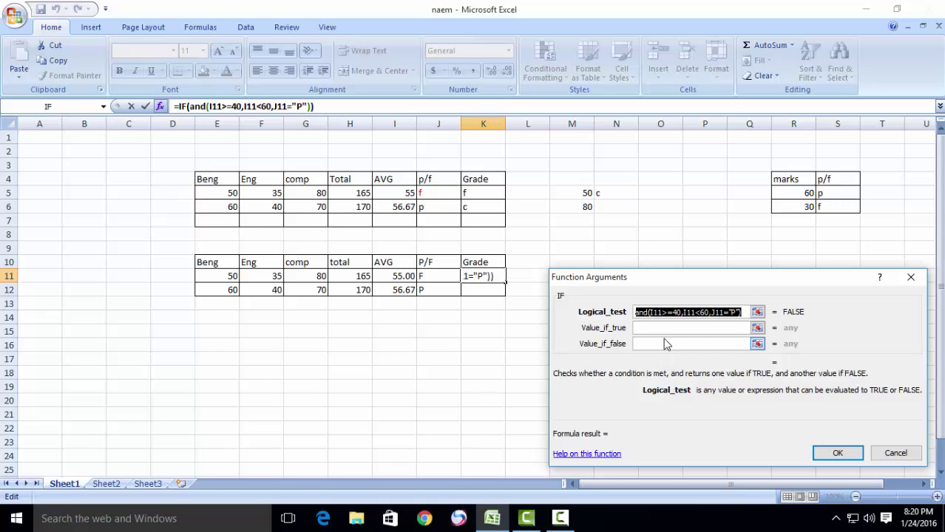
left_click(667, 328)
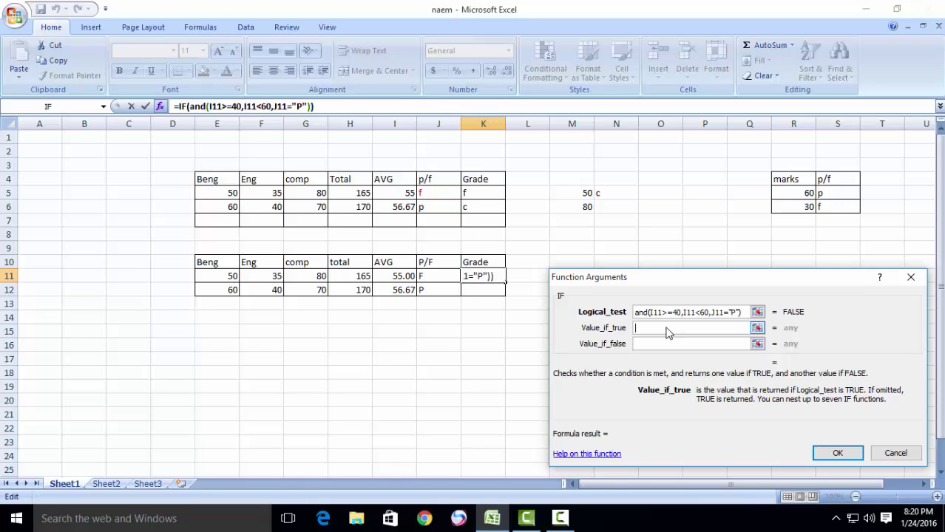
type("\"")
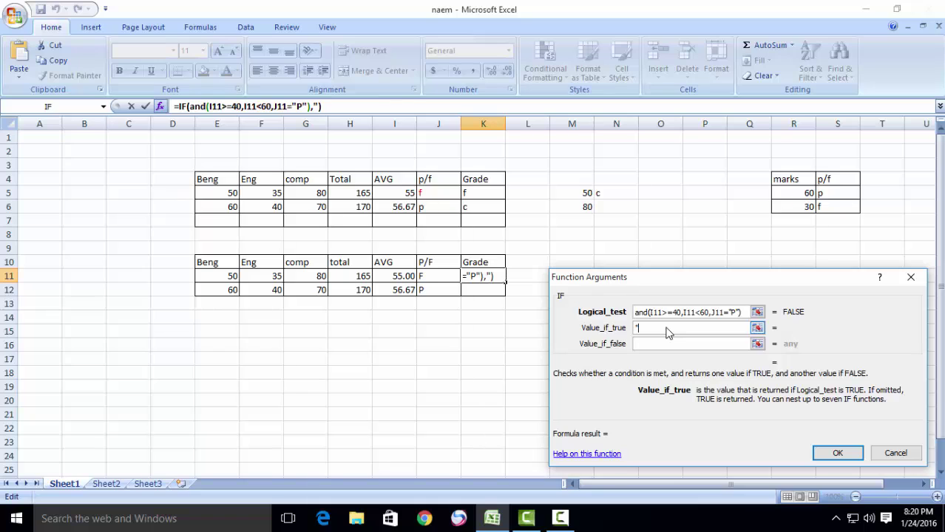
type("C\"")
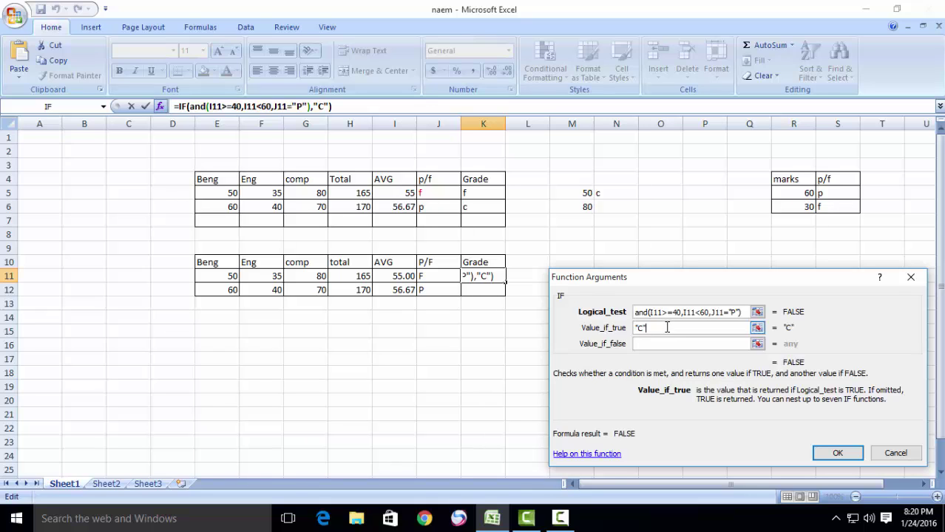
Step: Nest a second IF function as the value if false and paste the copied condition as its logical test
left_click(664, 344)
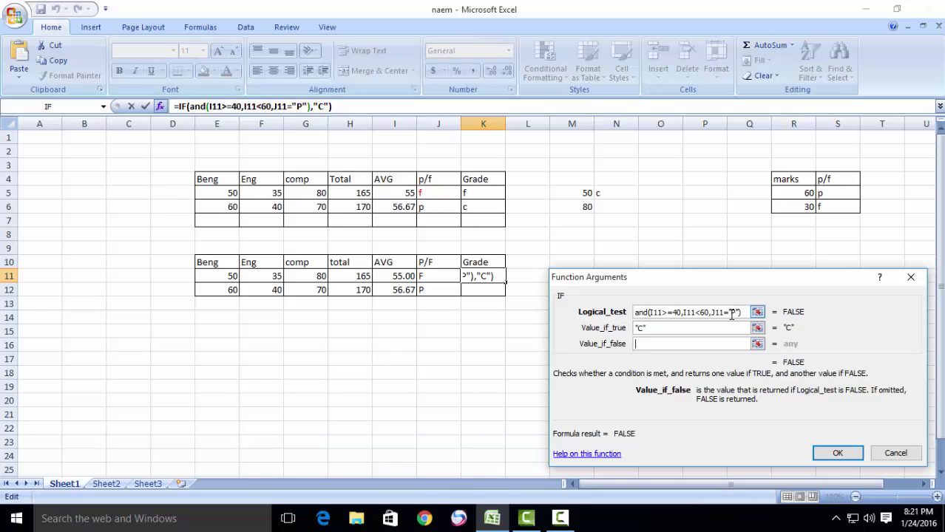
left_click_drag(739, 312, 612, 311)
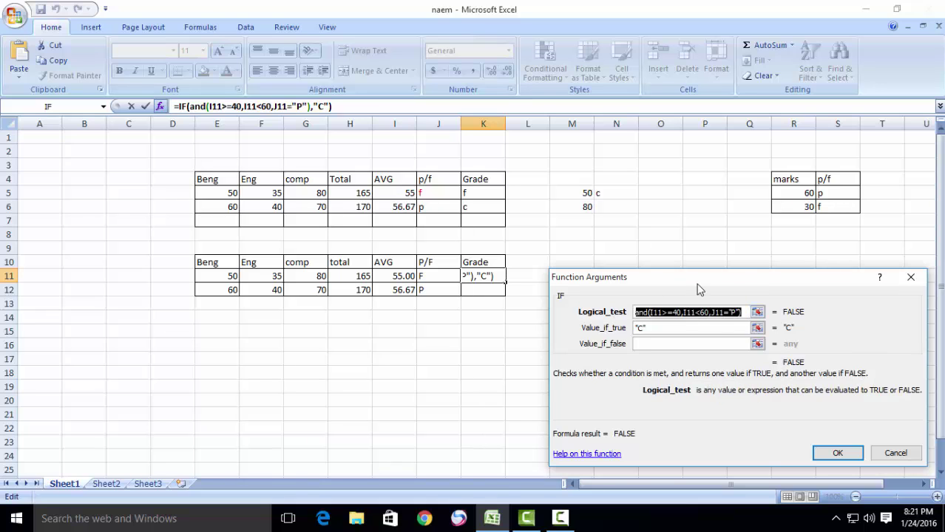
left_click(666, 344)
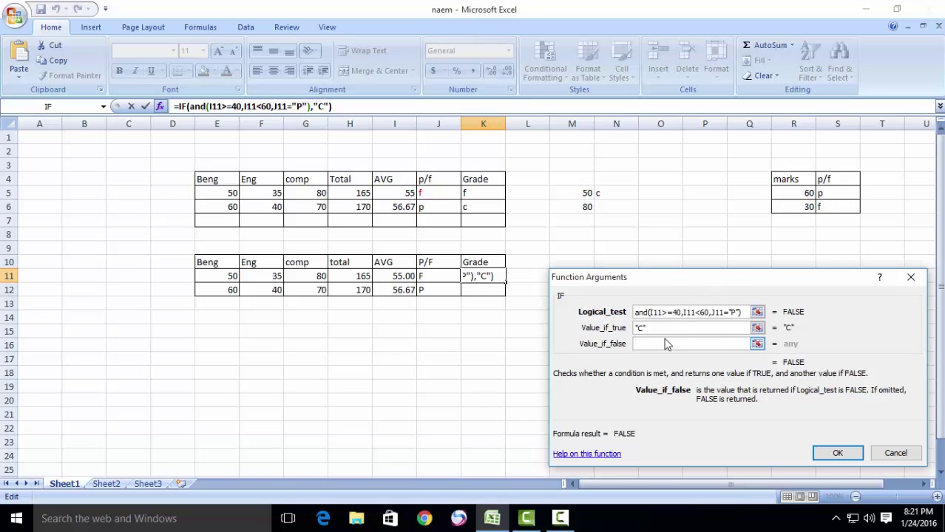
left_click(65, 111)
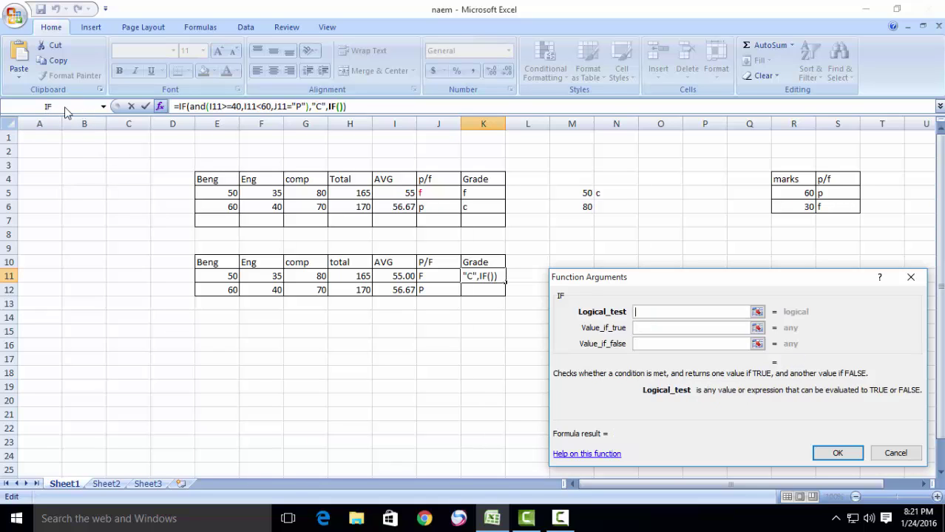
right_click(639, 312)
left_click(660, 341)
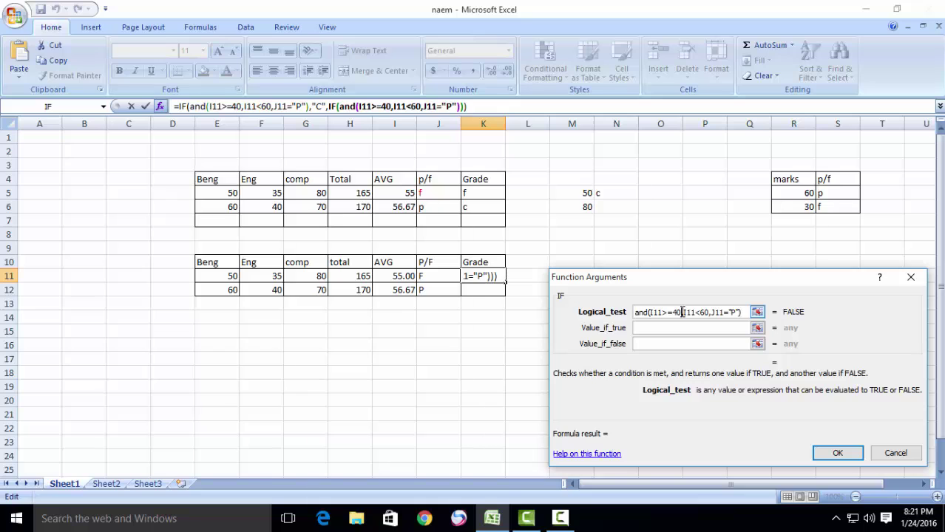
Step: Change the second IF's average limits so its logical test reads and(I11>=60,I11<80,J11="P")
left_click(690, 343)
key("BackSpace")
key("BackSpace")
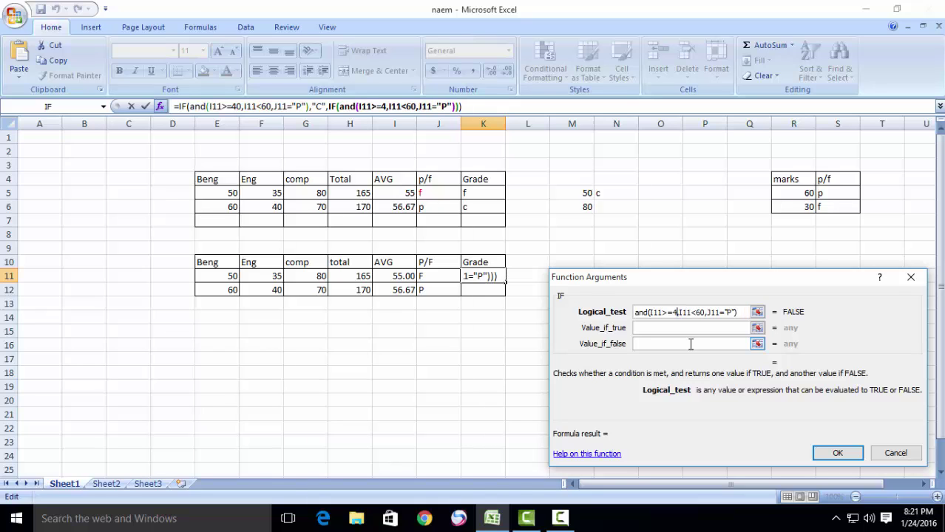
type("60")
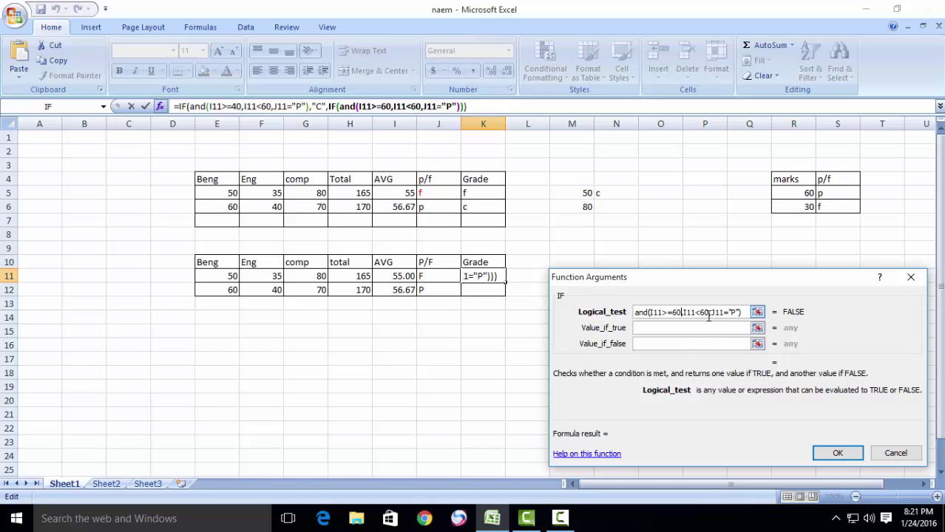
key("BackSpace")
key("BackSpace")
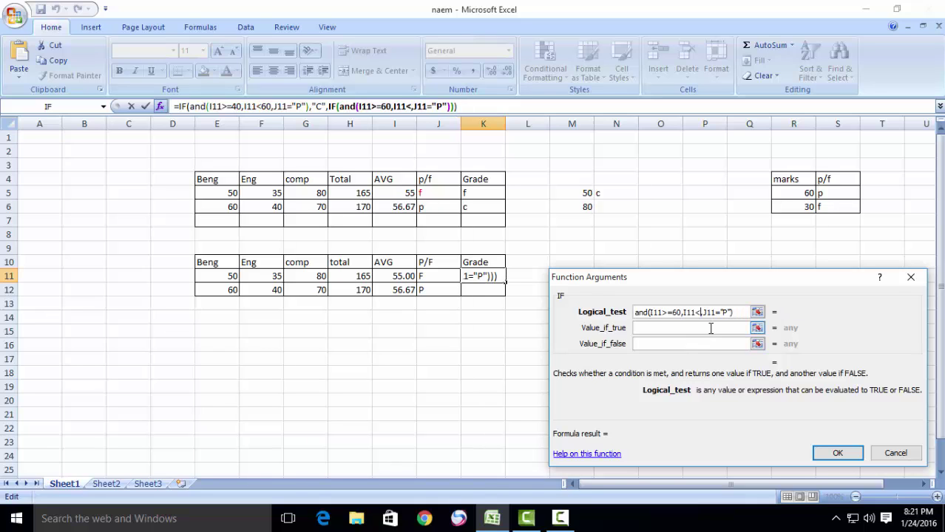
type("80")
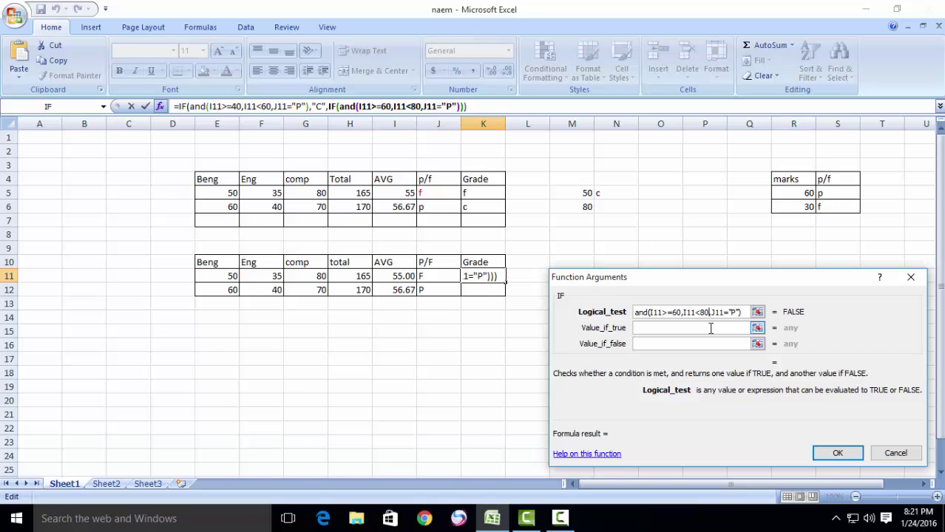
Step: Set the second IF's value if true to "A"
left_click(669, 328)
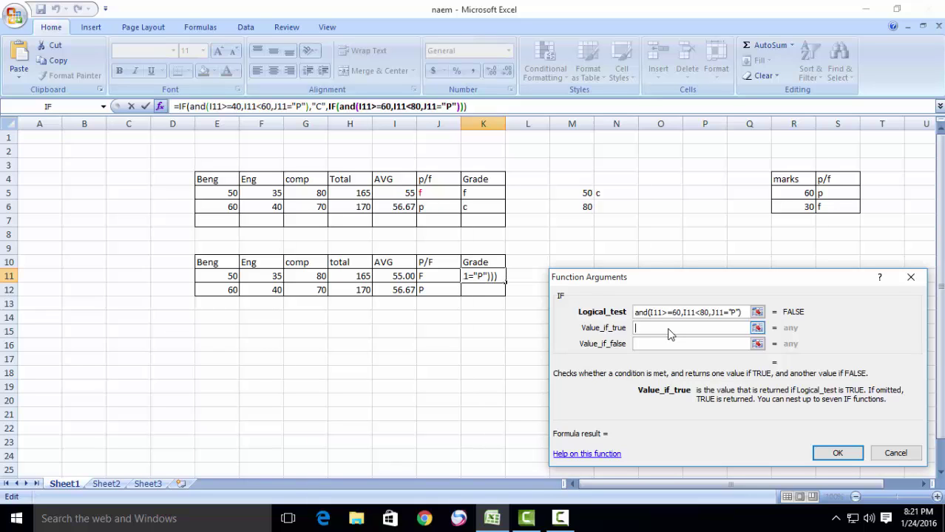
type("A")
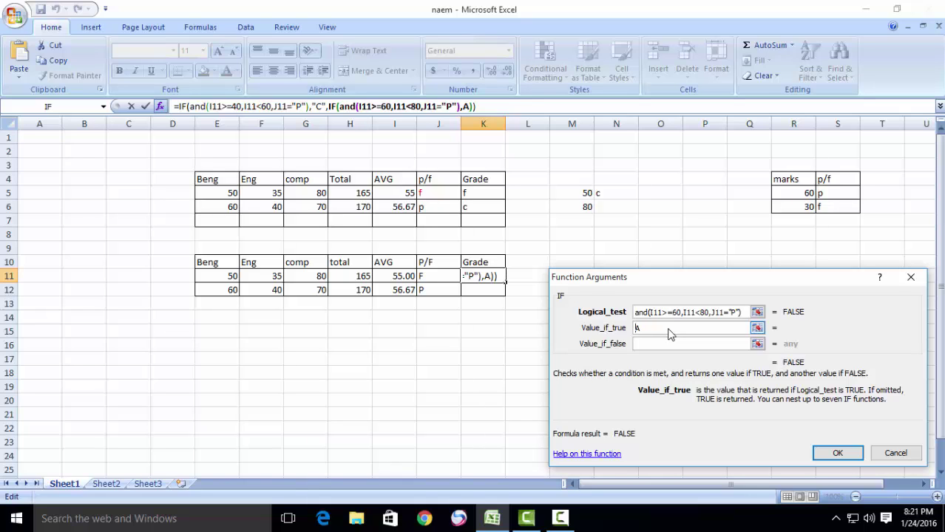
type("\"")
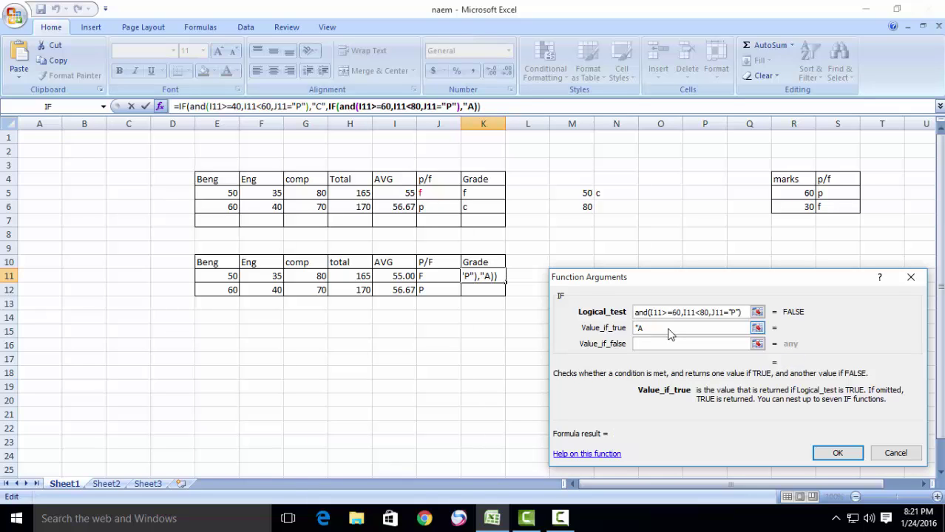
type("\"")
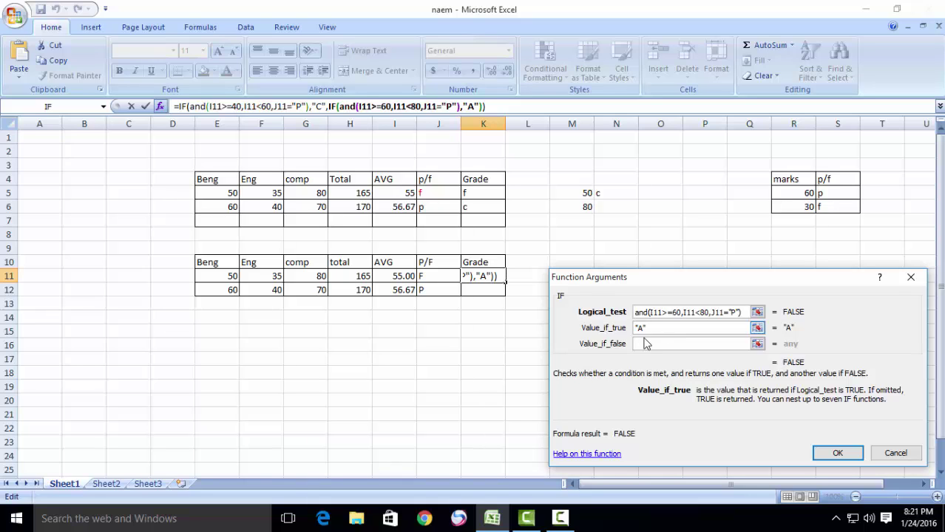
Step: Nest a third IF function as the second IF's value if false and paste the copied condition into its logical test
left_click(654, 346)
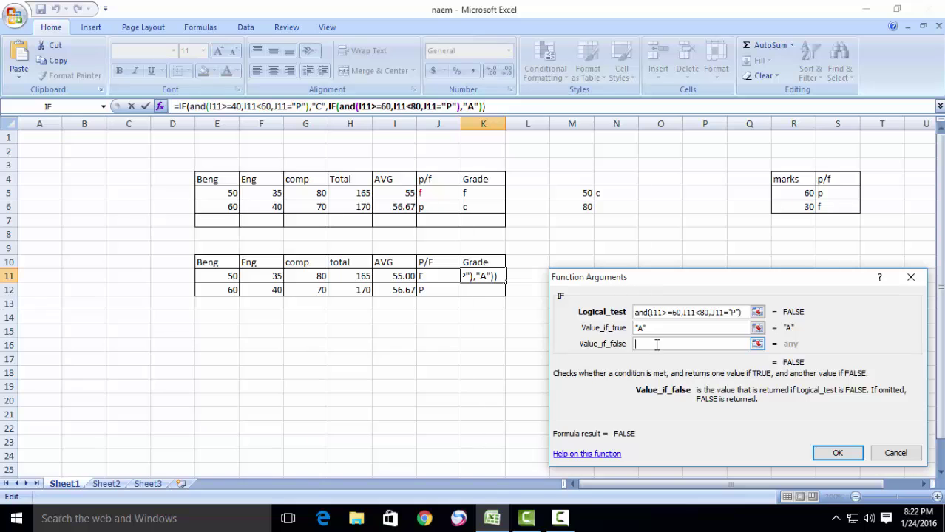
left_click(65, 104)
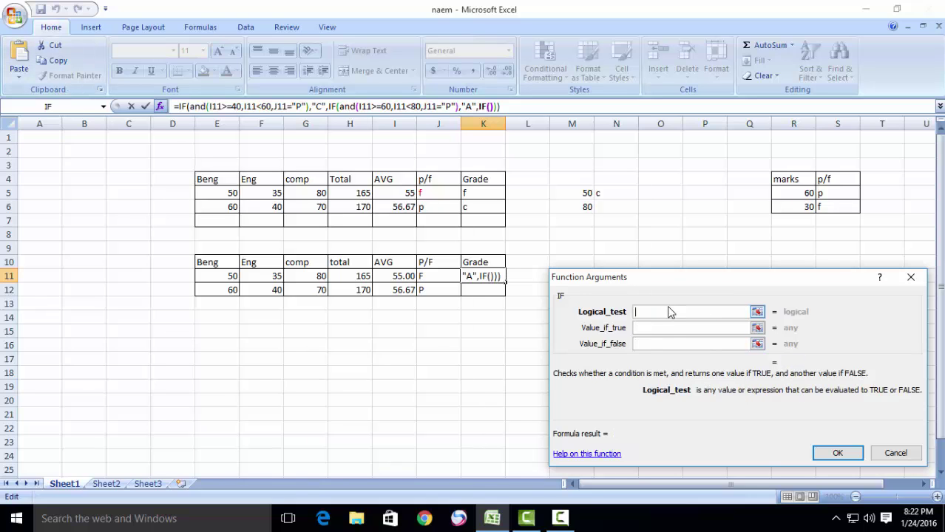
right_click(665, 311)
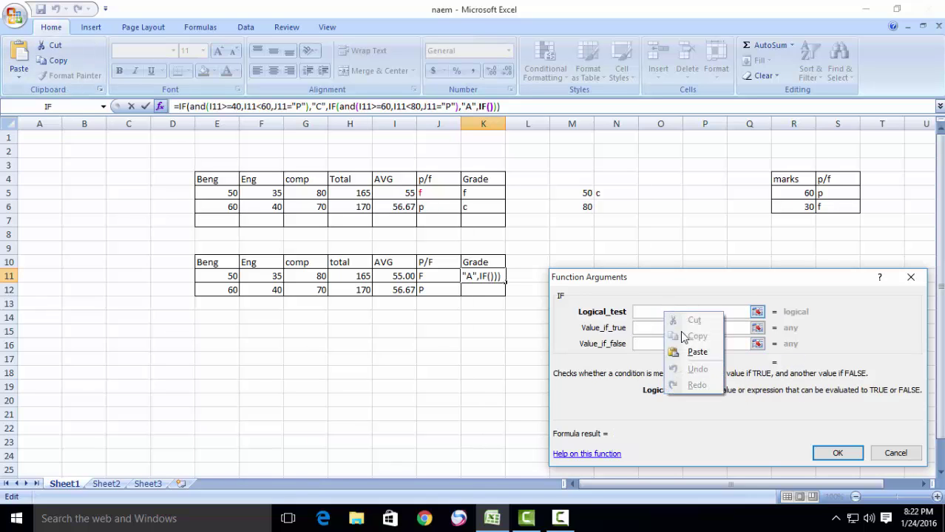
left_click(687, 352)
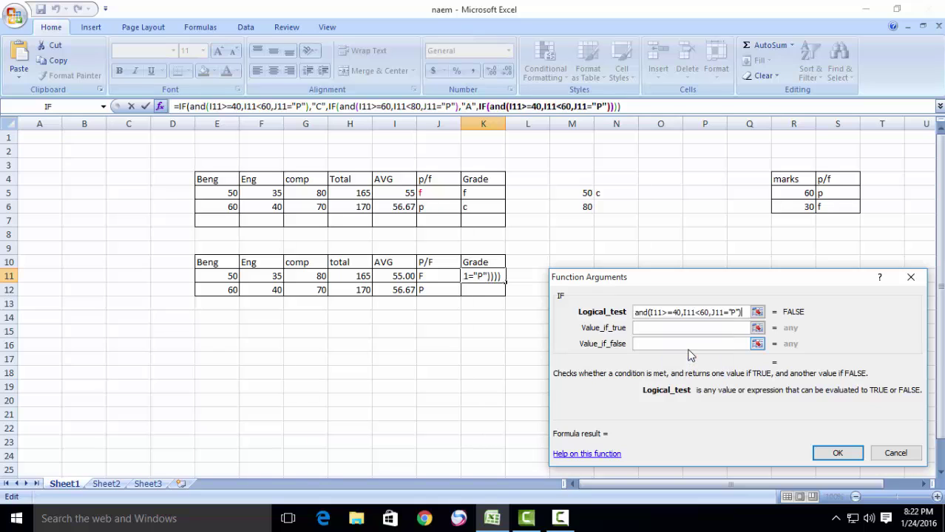
Step: Change the third IF's average limits so its logical test reads and(I11>=80,I11<100,J11="P")
left_click(681, 312)
key("BackSpace")
key("BackSpace")
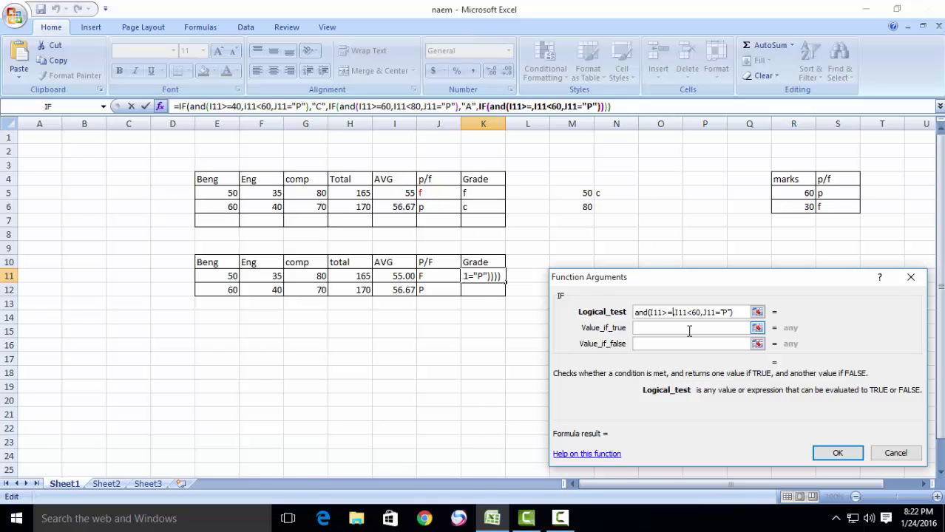
type("80")
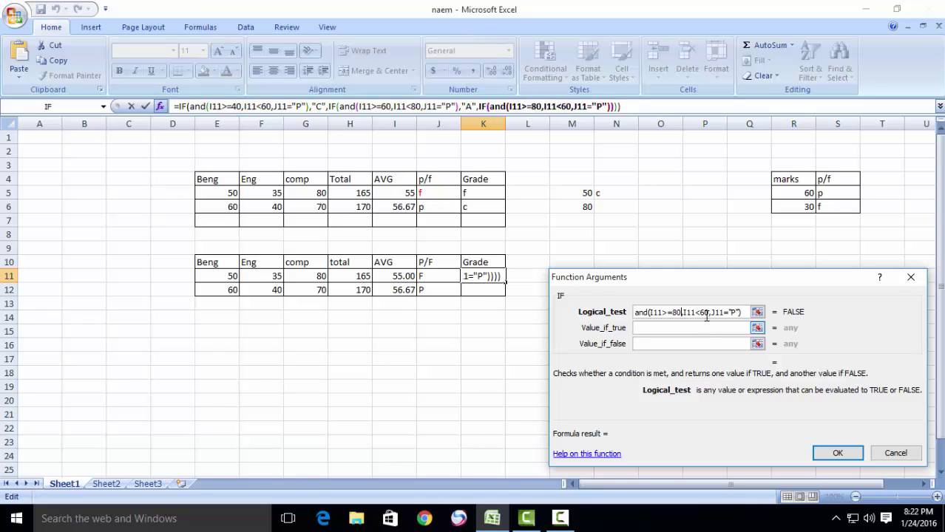
left_click(707, 312)
key("BackSpace")
key("BackSpace")
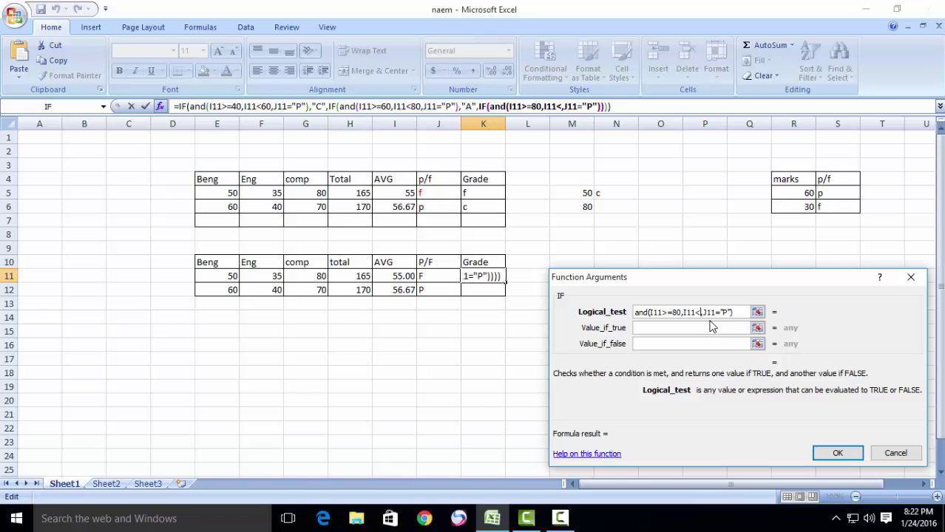
type("100")
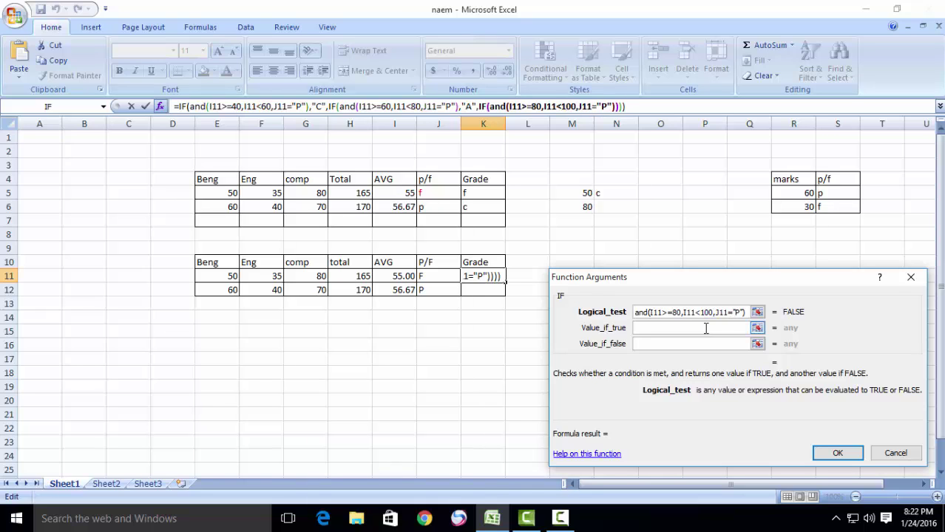
Step: Set the third IF's value if true to "A+" and value if false to "F", and fill the finished grade formula down to K12
left_click(704, 330)
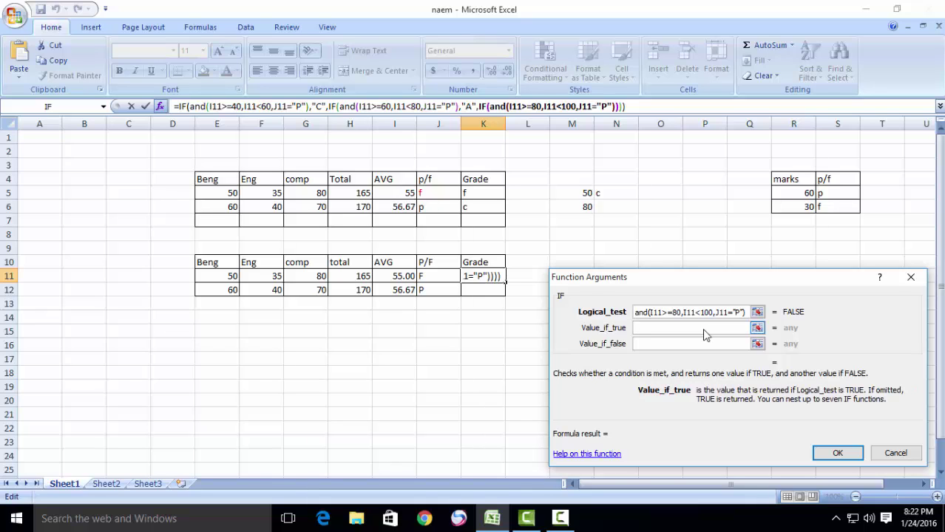
type("\"A")
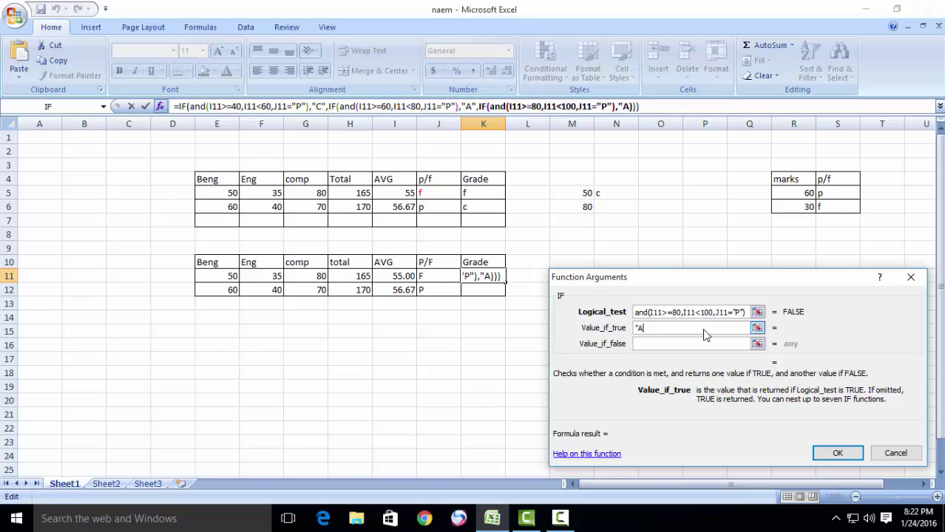
type("+\"")
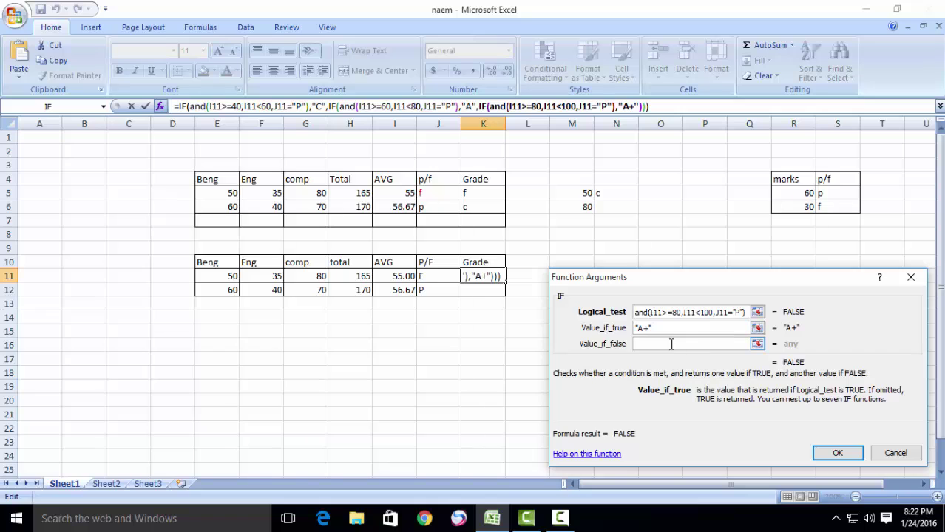
left_click(671, 344)
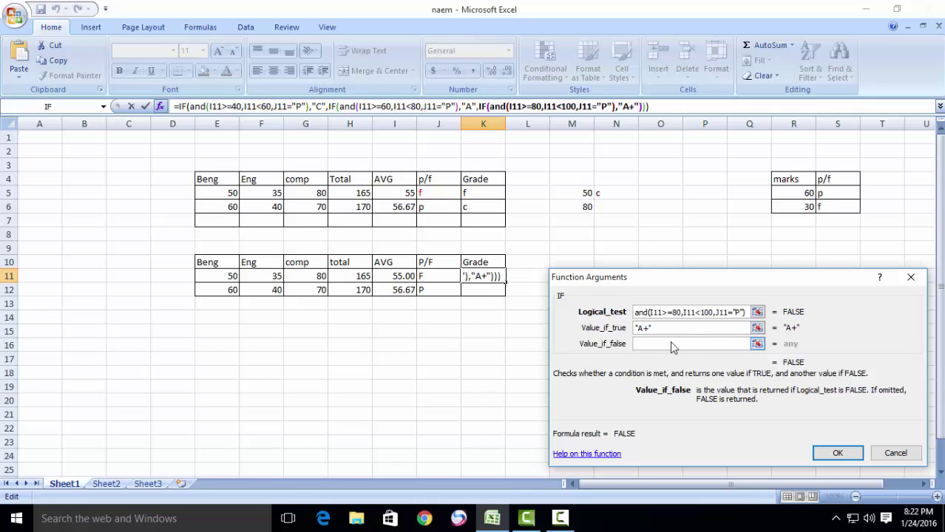
type("\"F")
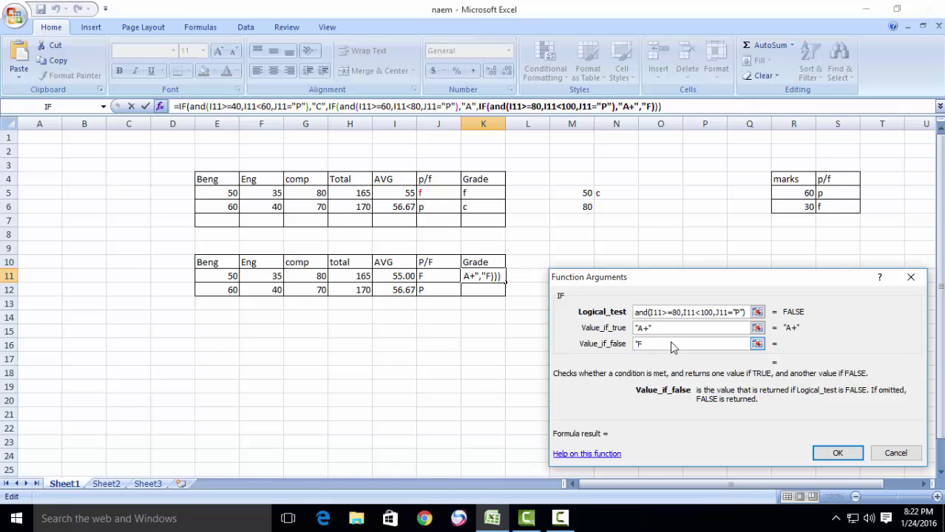
type("\"")
left_click(836, 452)
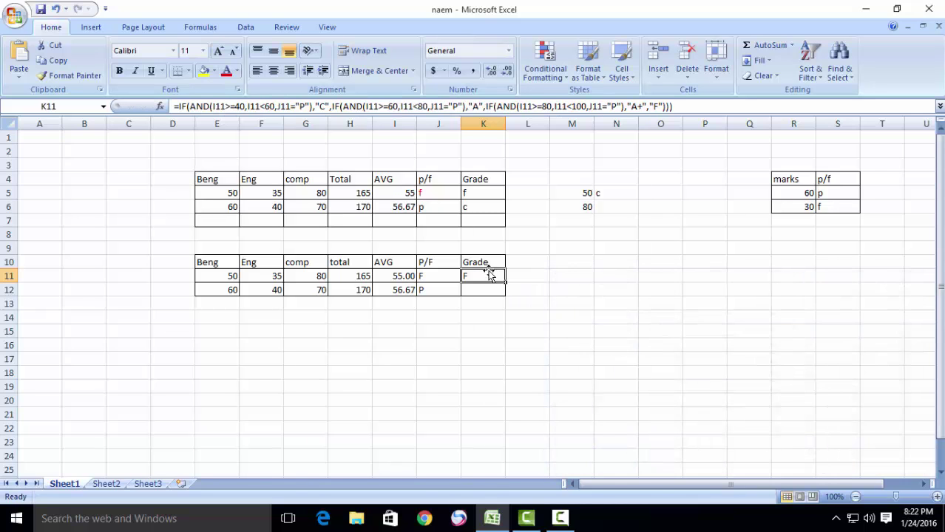
left_click_drag(504, 283, 507, 294)
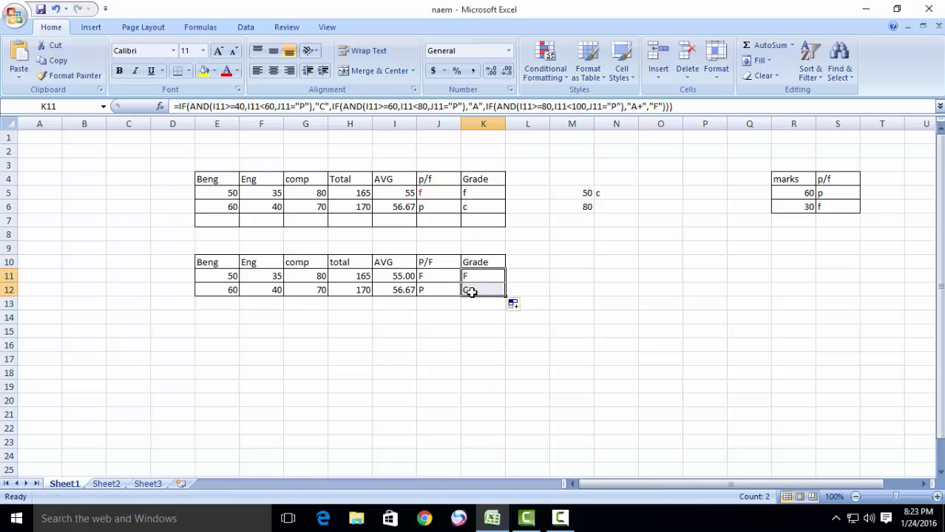